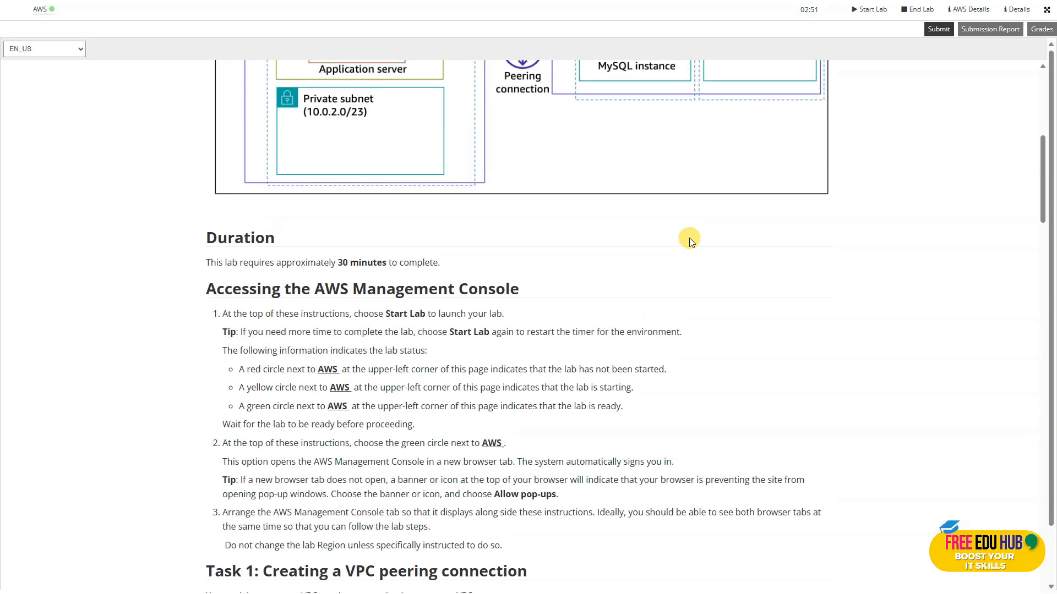
Read through the lab instructions on console access and Task 1, including the two-VPC network diagram and the peering connection steps.
scroll(521, 283, "down", 4)
scroll(522, 285, "down", 2)
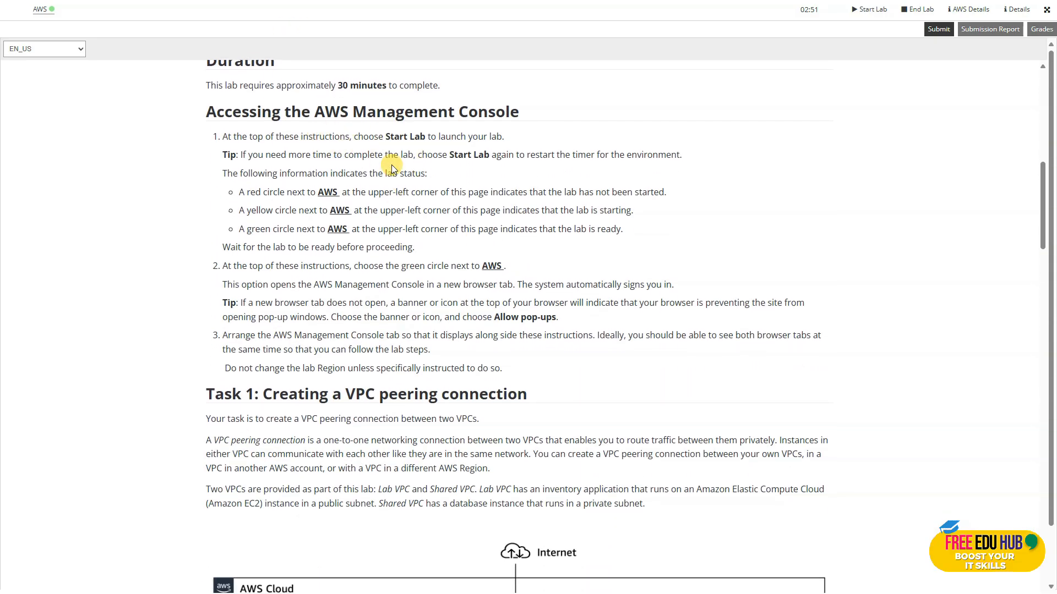
scroll(391, 160, "down", 5)
scroll(393, 163, "down", 1)
scroll(365, 160, "up", 2)
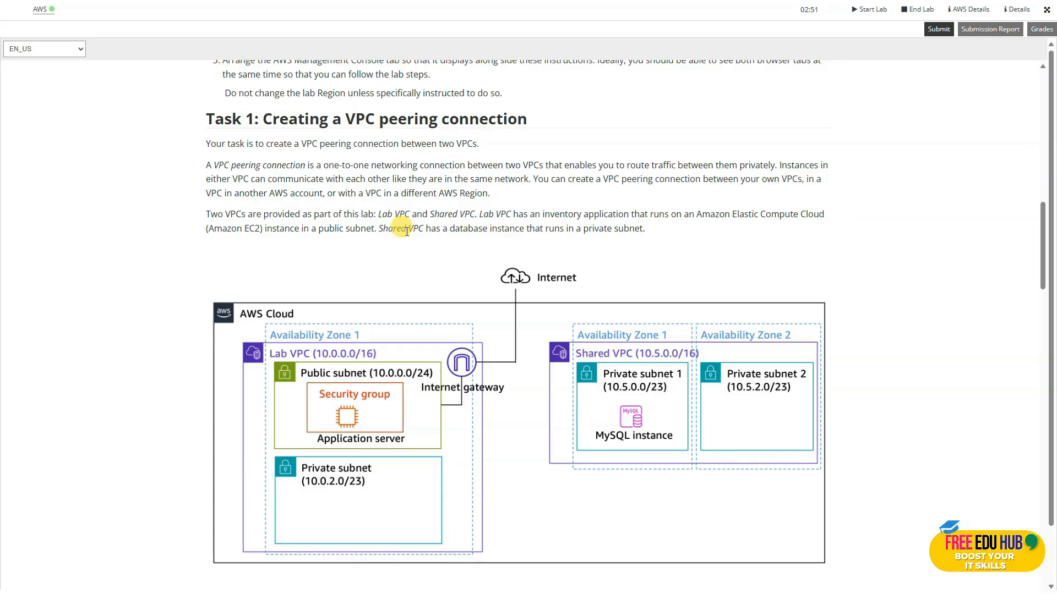
scroll(403, 228, "down", 1)
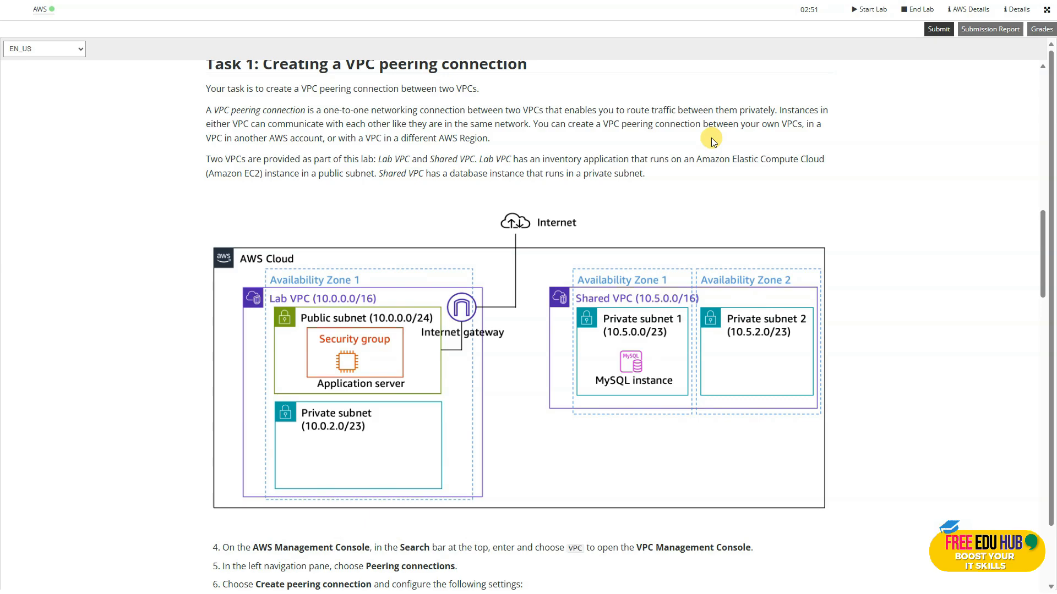
scroll(669, 201, "down", 5)
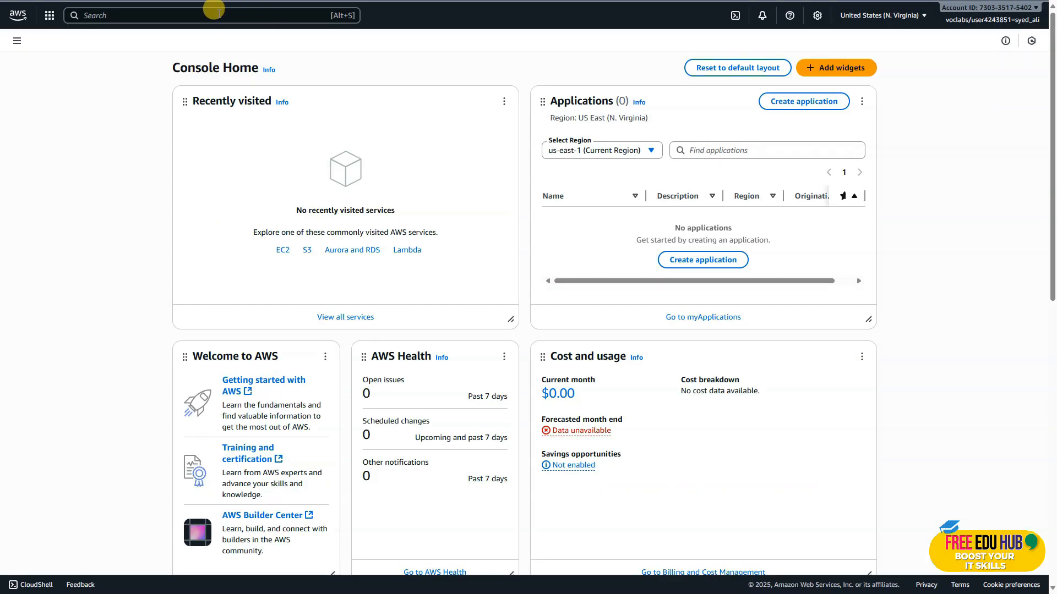
Switch to the AWS console, search for VPC, and open the service's peering connections list.
left_click(212, 12)
key("Caps_Lock")
type("VPC")
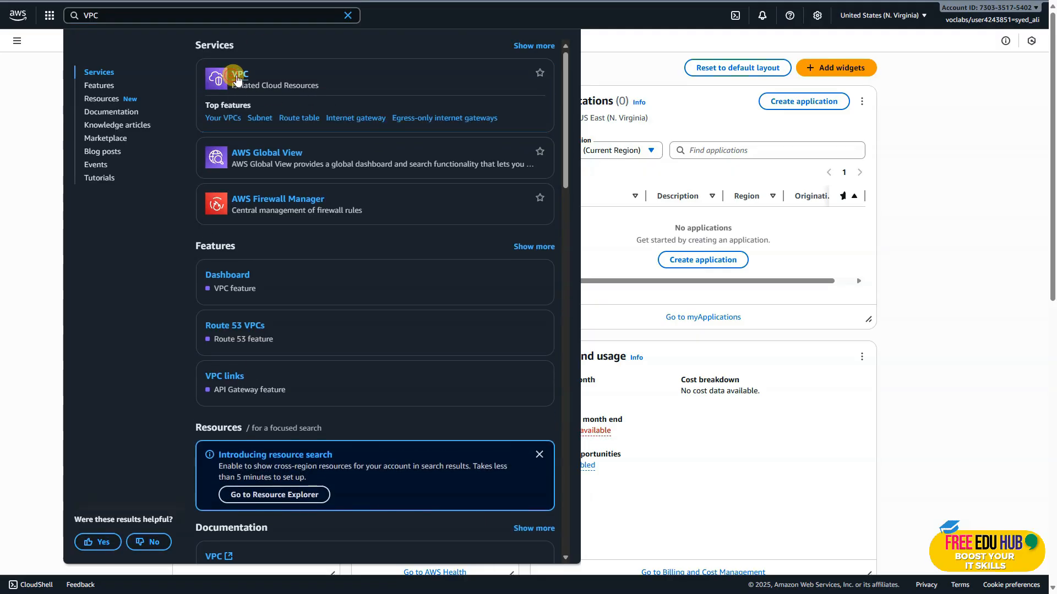
left_click(236, 76)
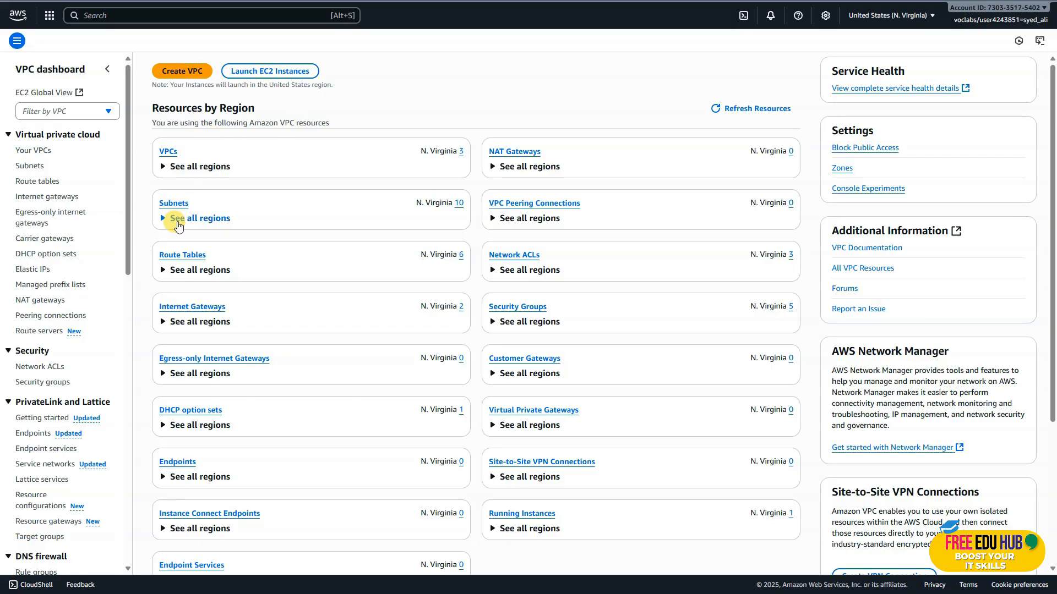
left_click(52, 316)
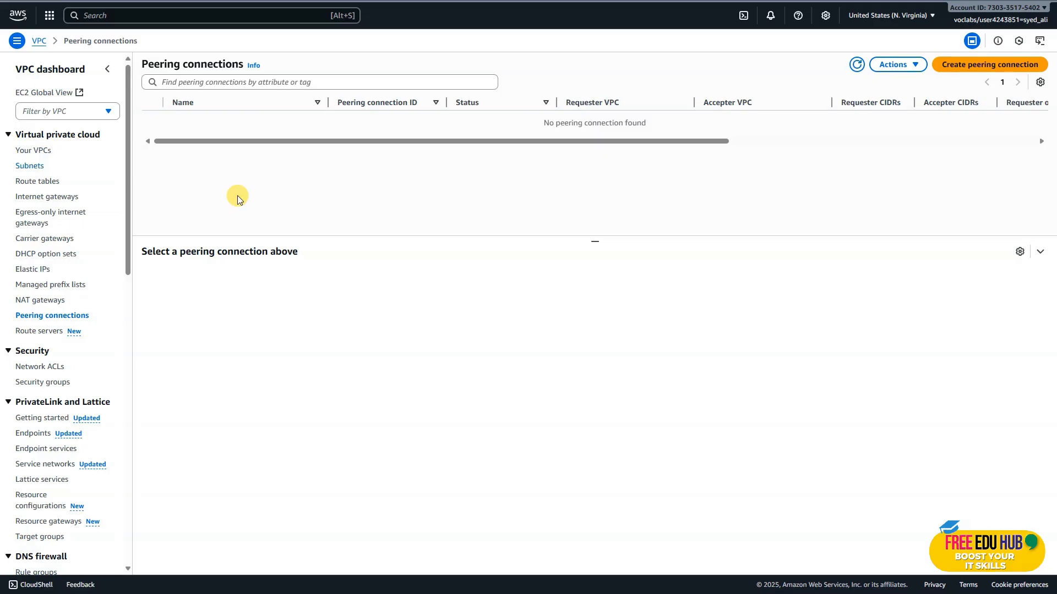
Create a peering connection named Lab-Peer with Lab VPC as the requester and Shared VPC as the accepter.
left_click(987, 65)
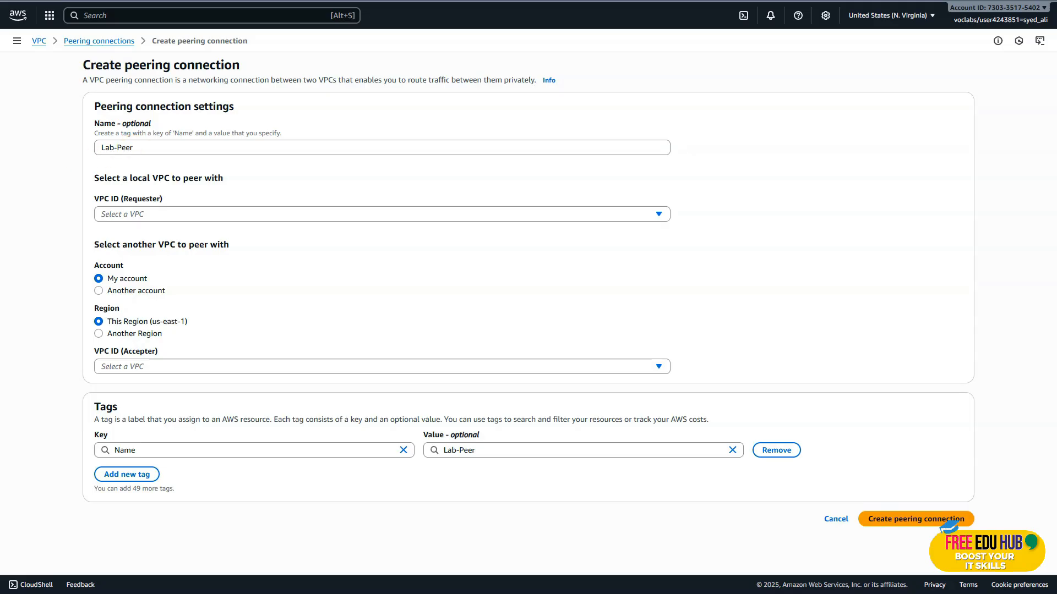
left_click(179, 215)
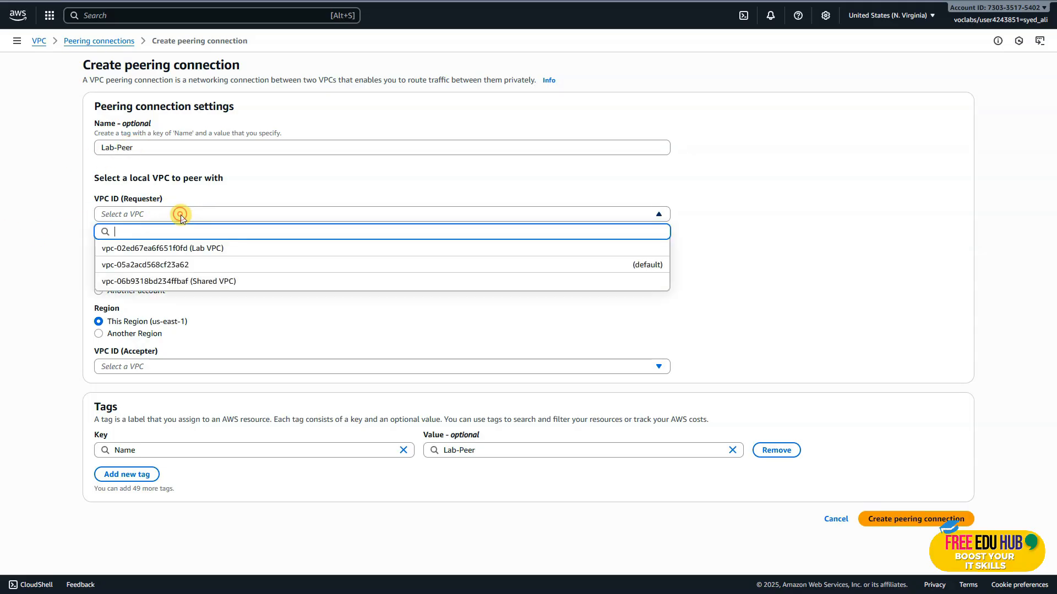
left_click(232, 252)
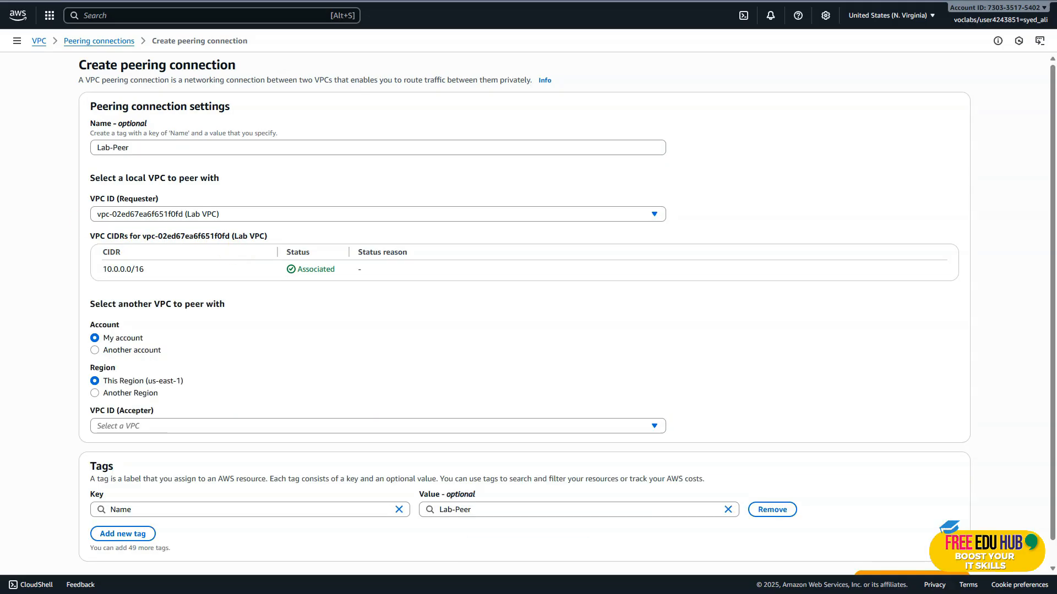
scroll(300, 314, "down", 1)
left_click(185, 402)
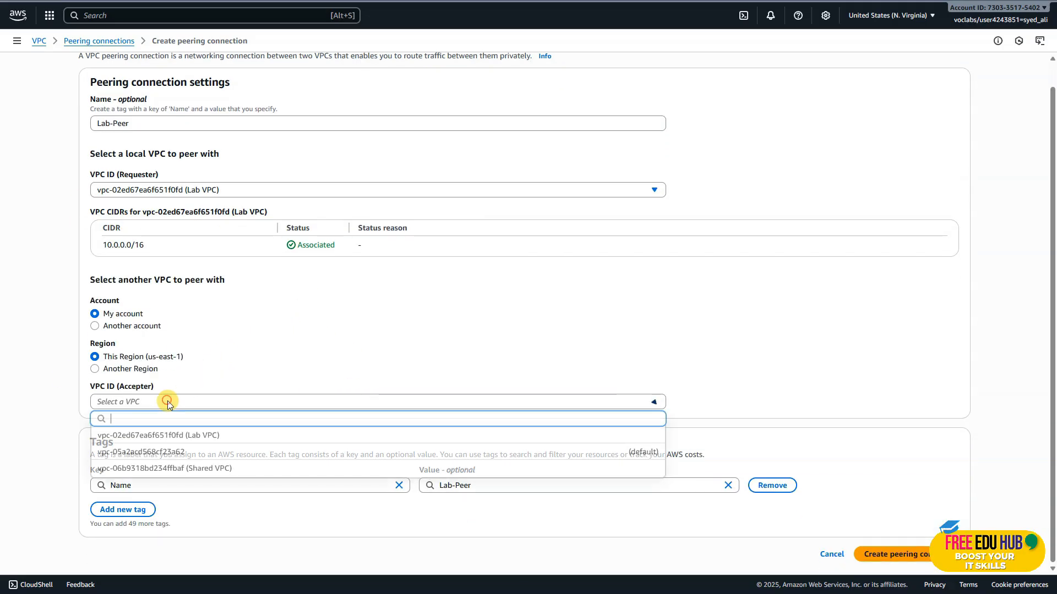
left_click(225, 470)
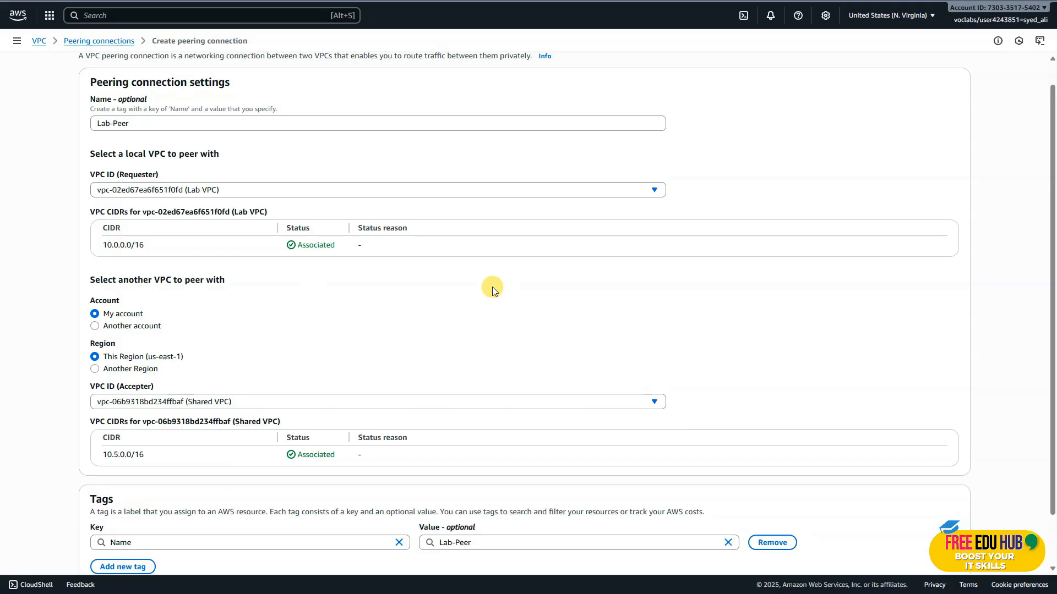
scroll(492, 286, "down", 1)
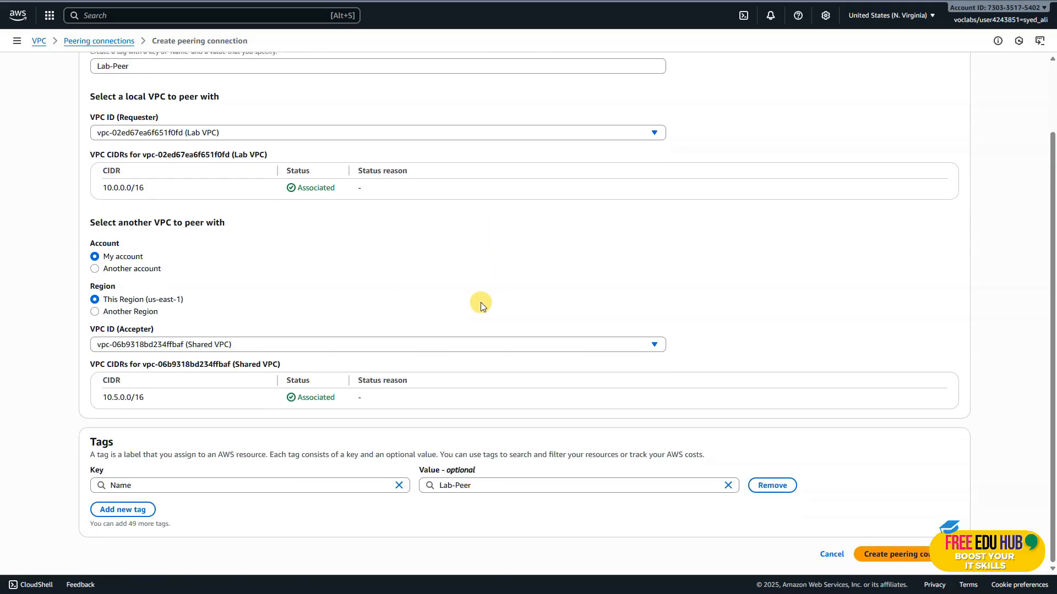
left_click(900, 555)
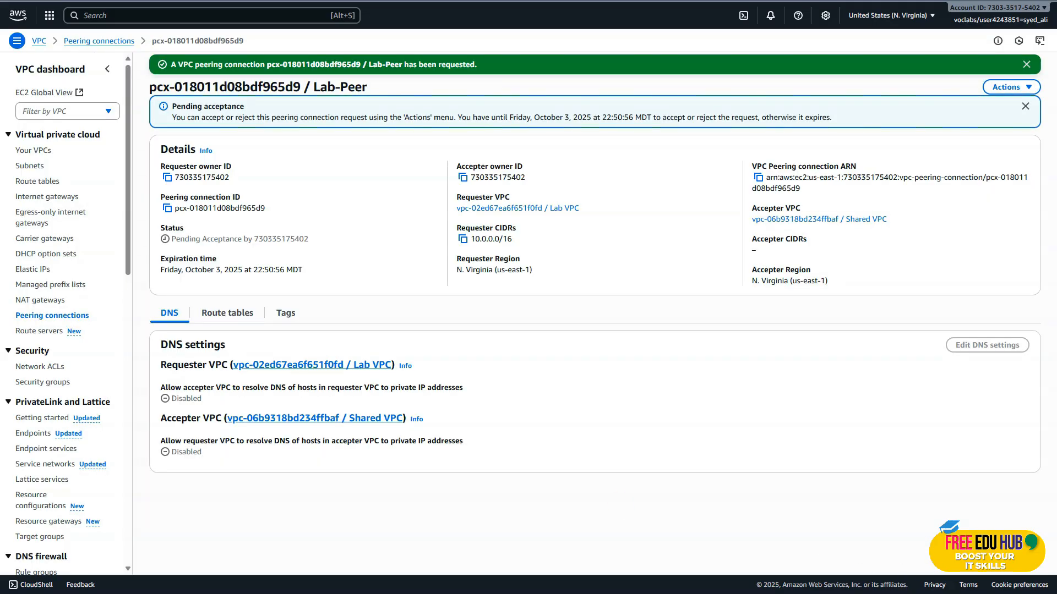
Check the next lab instruction and accept the pending Lab-Peer peering connection request.
left_click(527, 592)
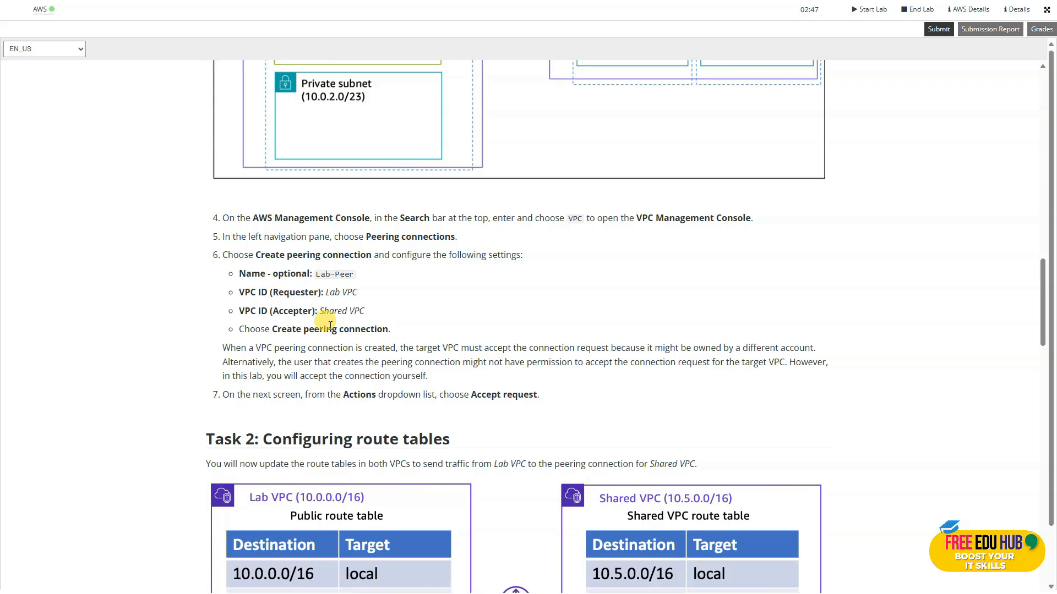
scroll(330, 325, "down", 2)
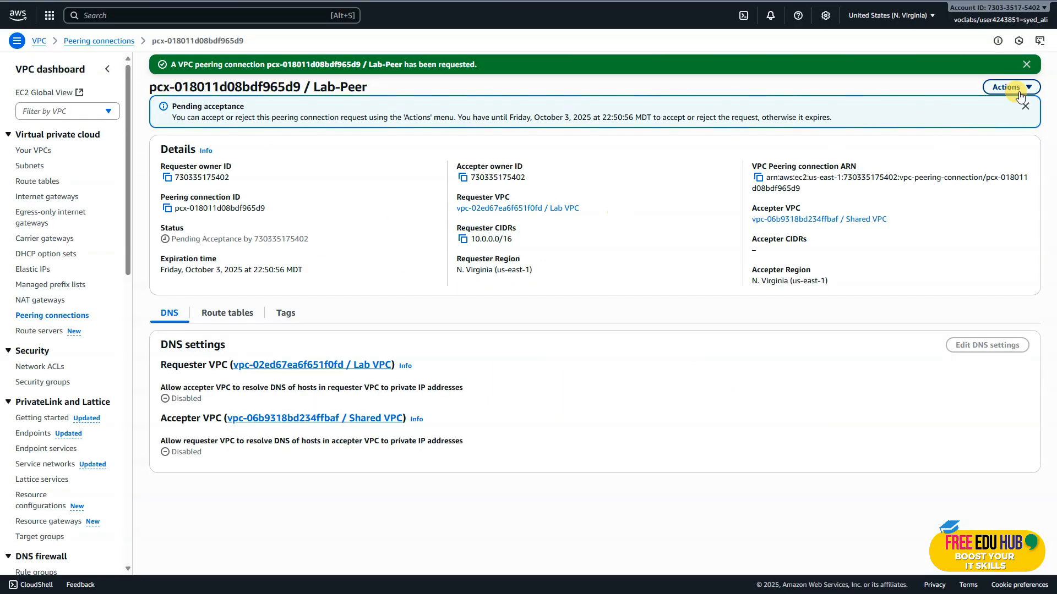
left_click(1006, 88)
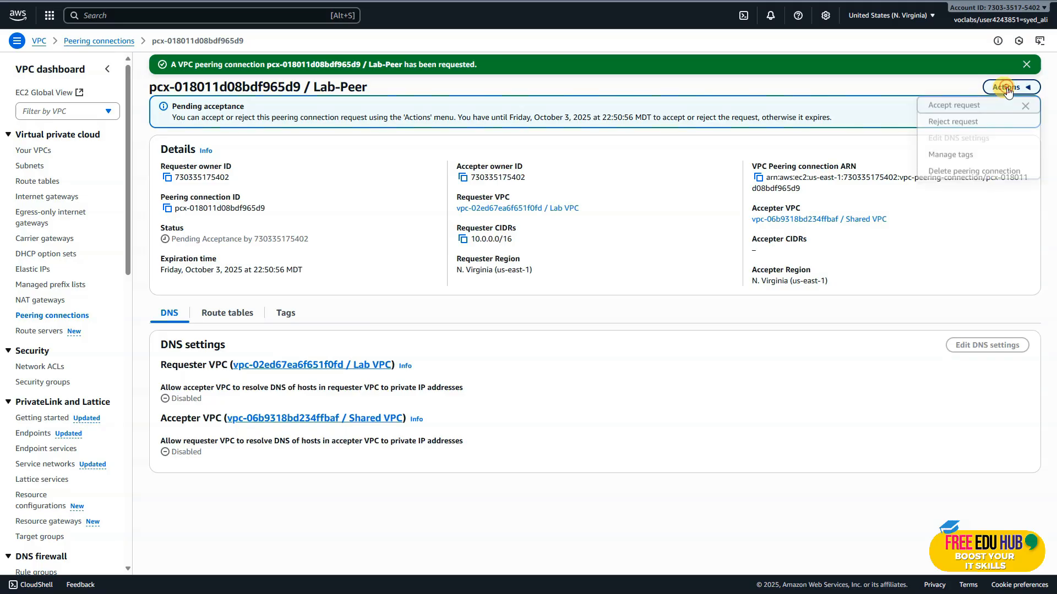
left_click(968, 112)
left_click(766, 392)
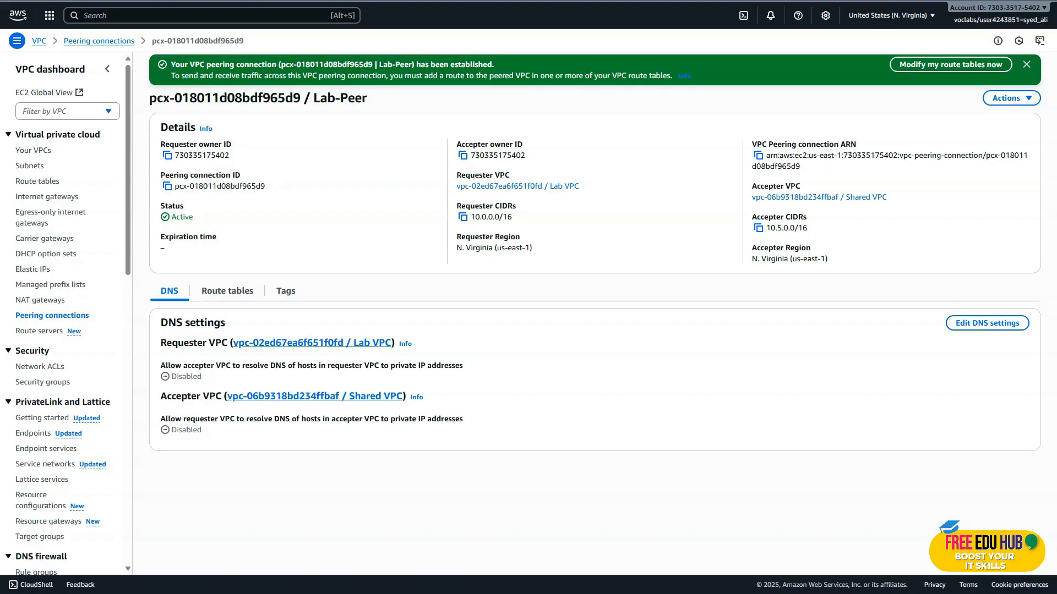
Consult the Task 2 instructions and open the details of the Lab Public Route Table.
key("ctrl+shift+Tab")
scroll(100, 209, "up", 2)
scroll(100, 209, "down", 5)
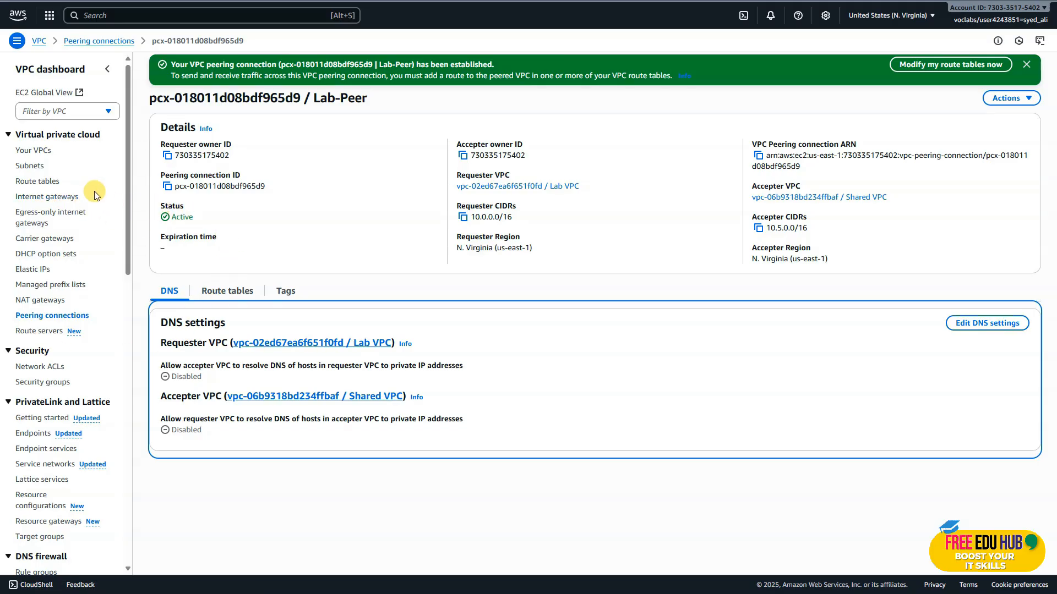
left_click(42, 188)
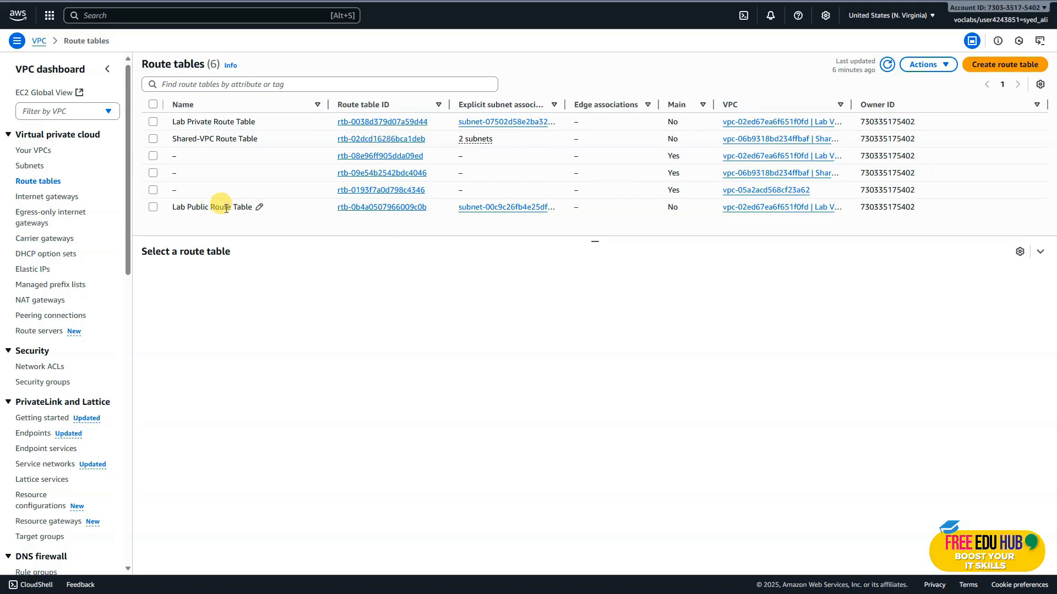
left_click(351, 207)
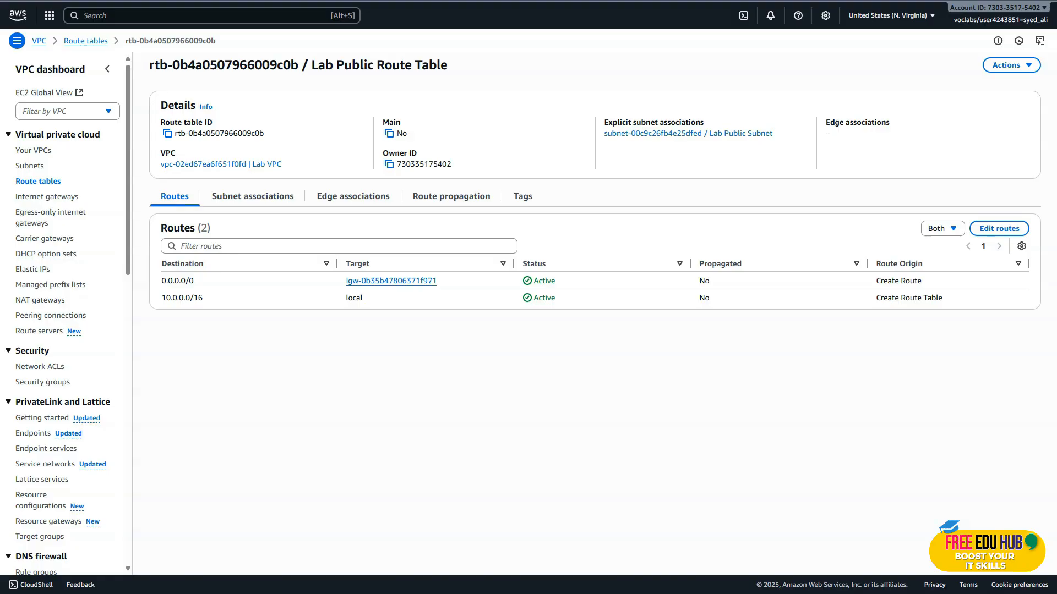
Following the lab's route settings, add a route with destination 10.5.0.0/16 to the Lab Public Route Table.
key("ctrl+shift+Tab")
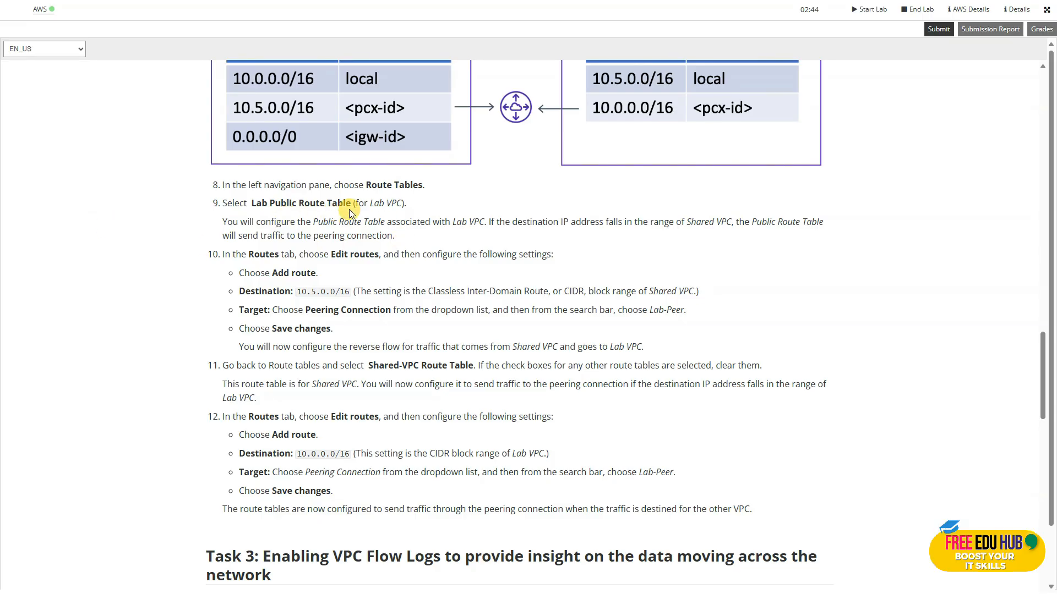
scroll(348, 209, "down", 2)
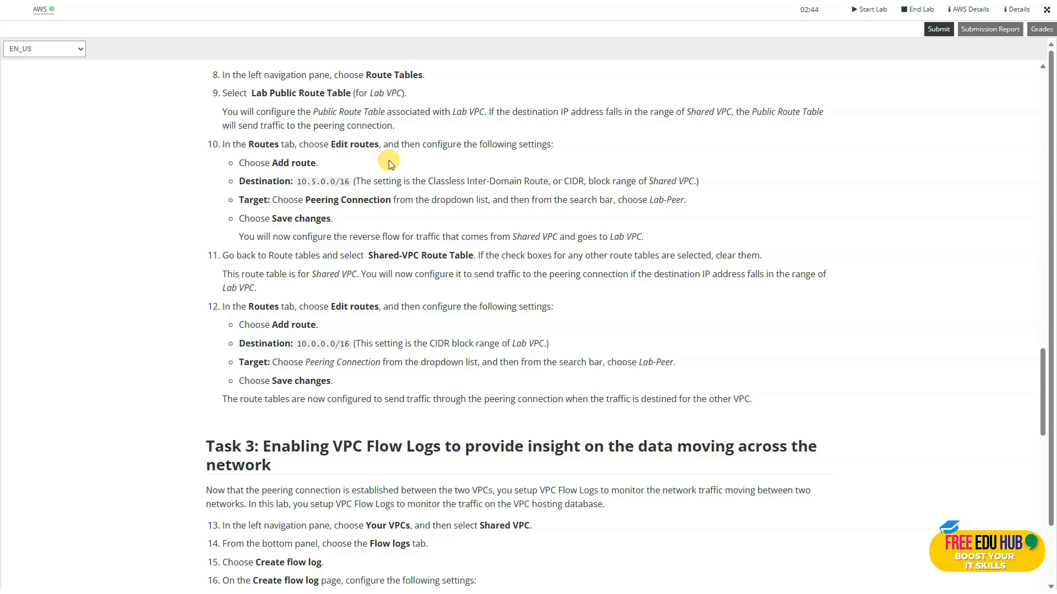
scroll(401, 176, "down", 1)
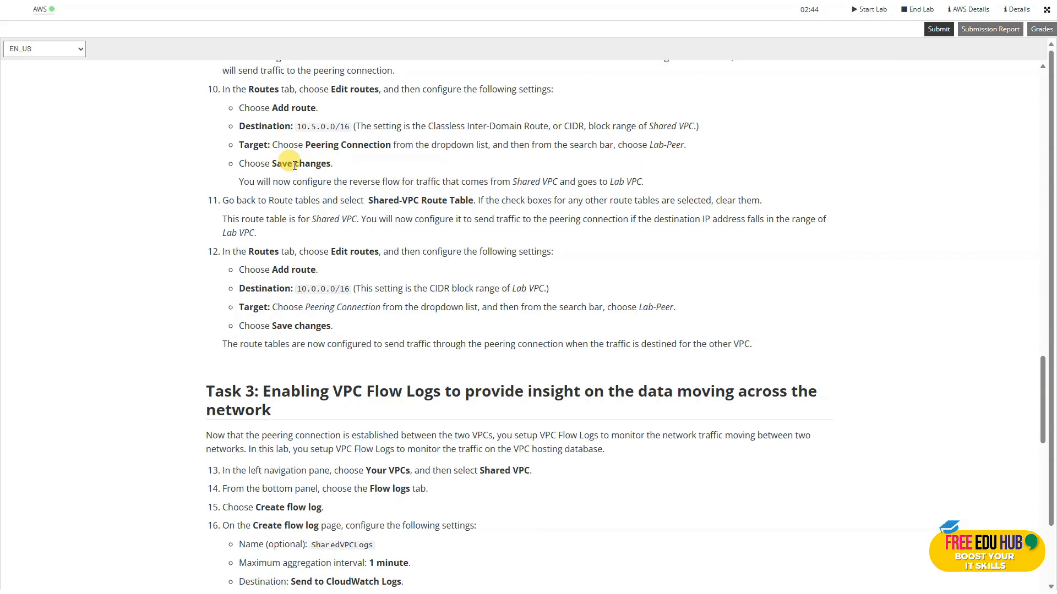
key("ctrl+Tab")
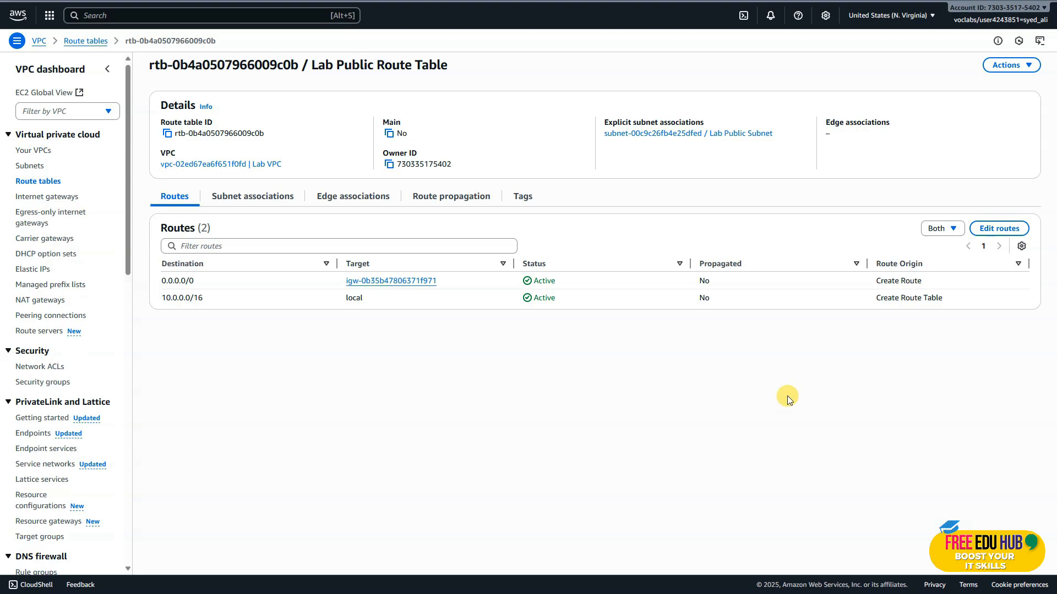
left_click(999, 228)
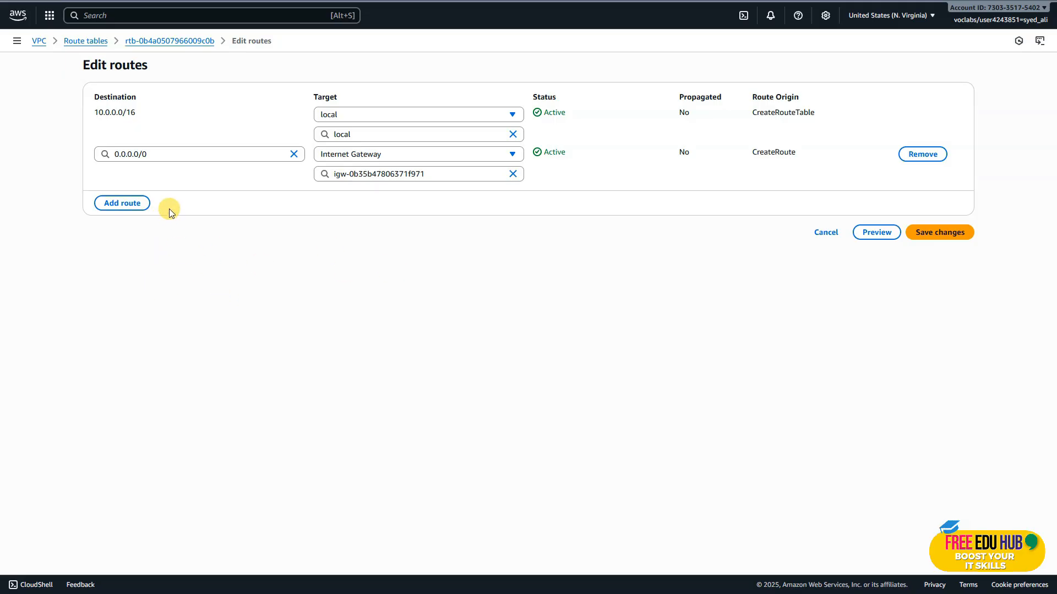
left_click(116, 204)
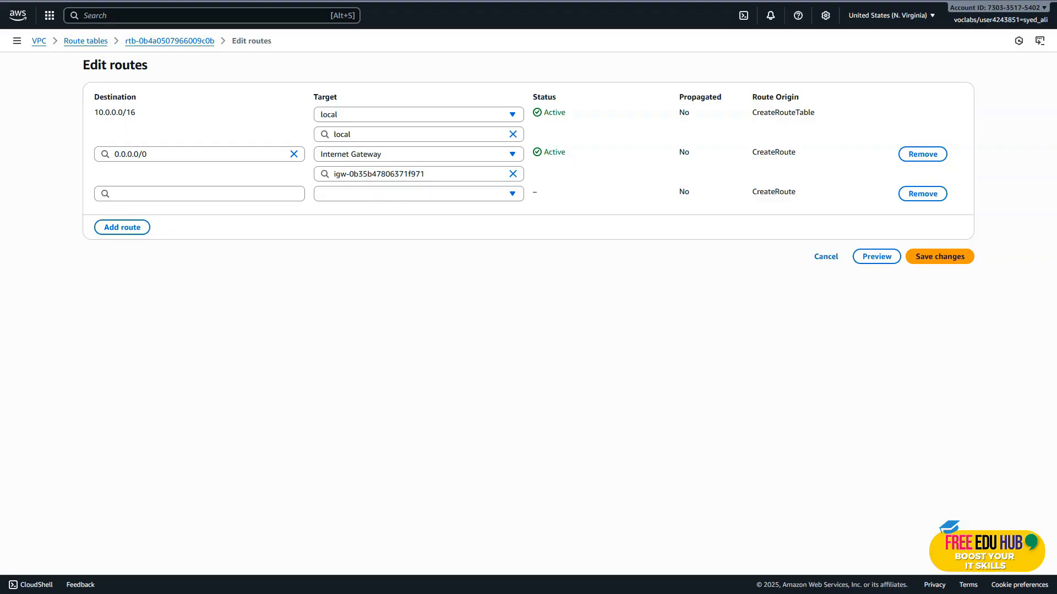
left_click(177, 193)
type("10.5.0.0/16")
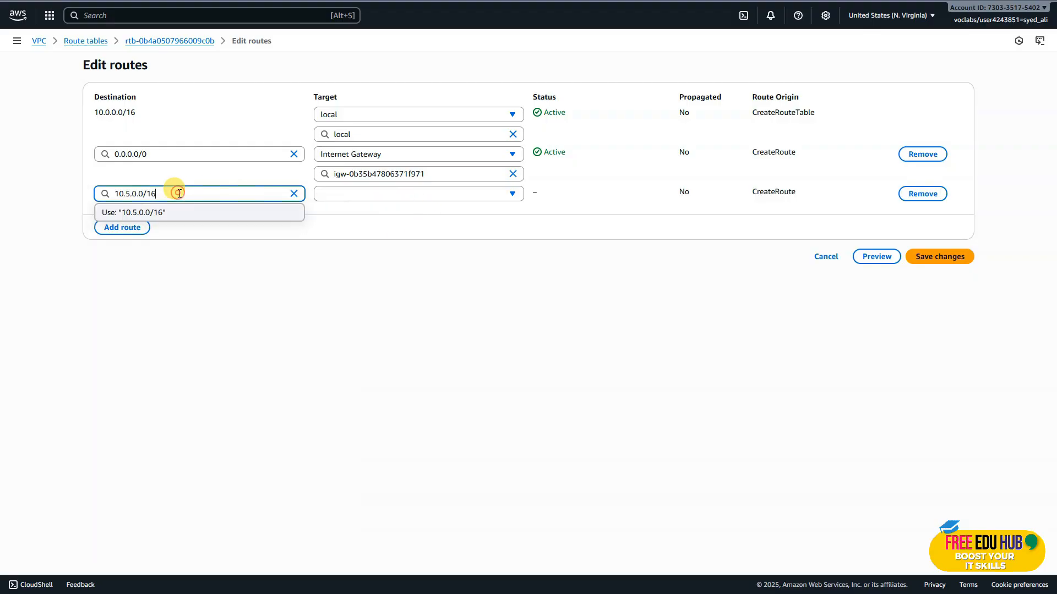
Set the 10.5.0.0/16 route's target to the Lab-Peer peering connection and save the route changes.
left_click(350, 199)
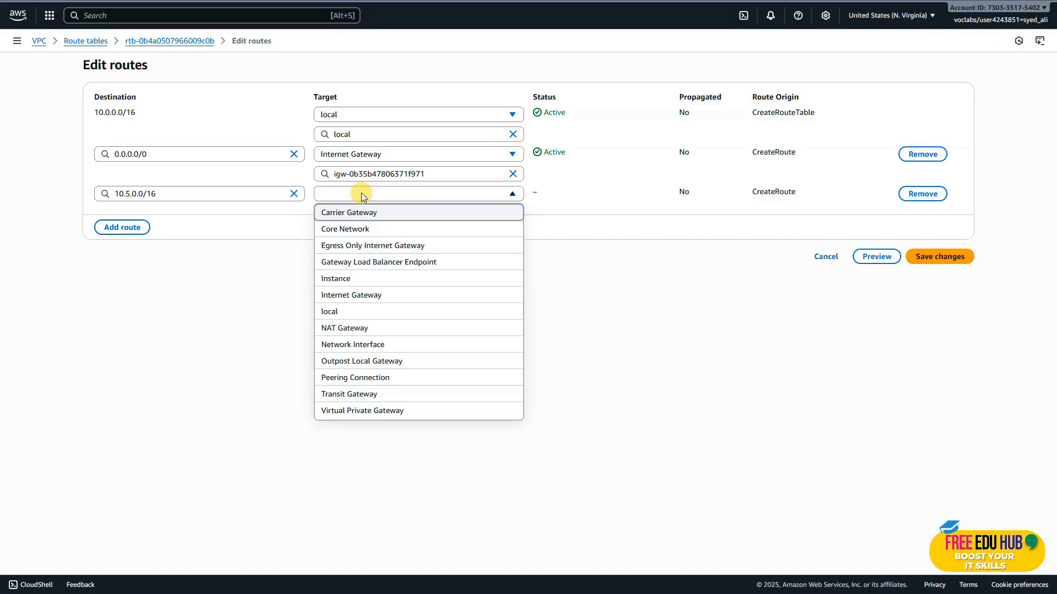
left_click(393, 385)
left_click(391, 214)
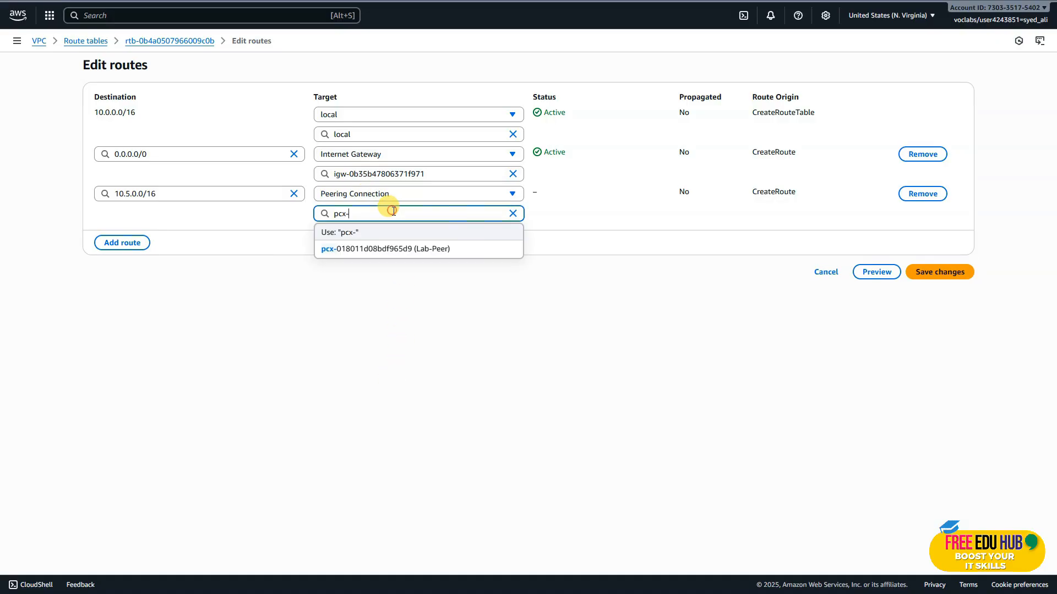
left_click(393, 247)
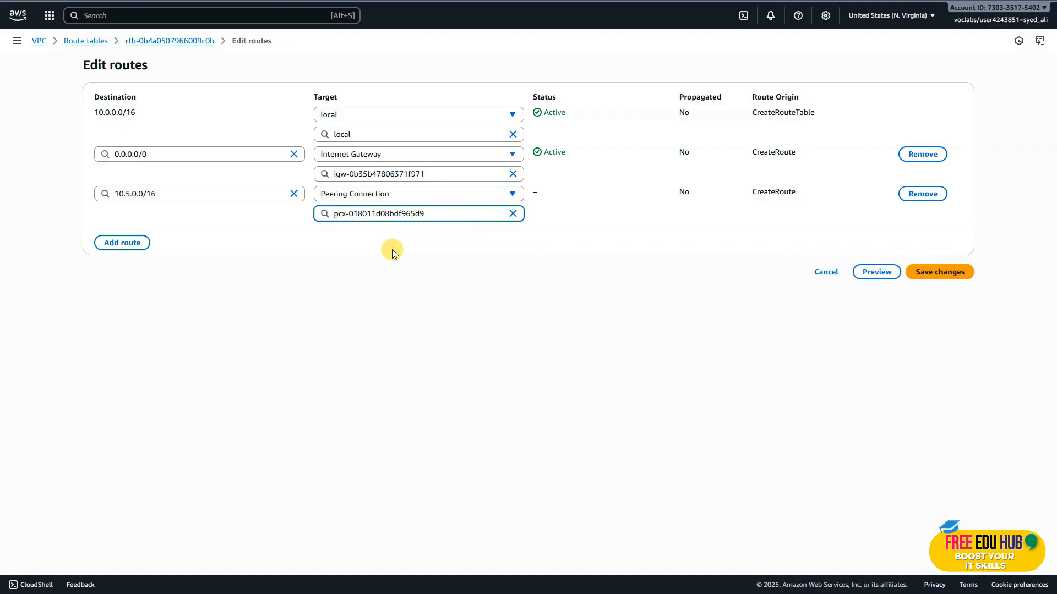
left_click(946, 274)
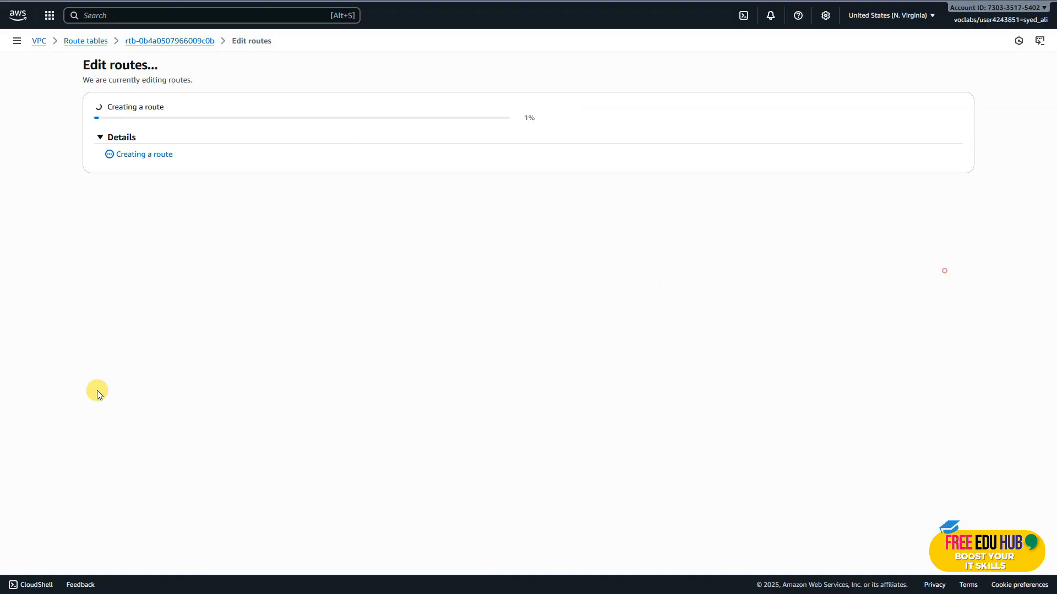
Review the lab's Shared-VPC Route Table instructions and copy the destination CIDR 10.0.0.0/16.
key("alt+Tab")
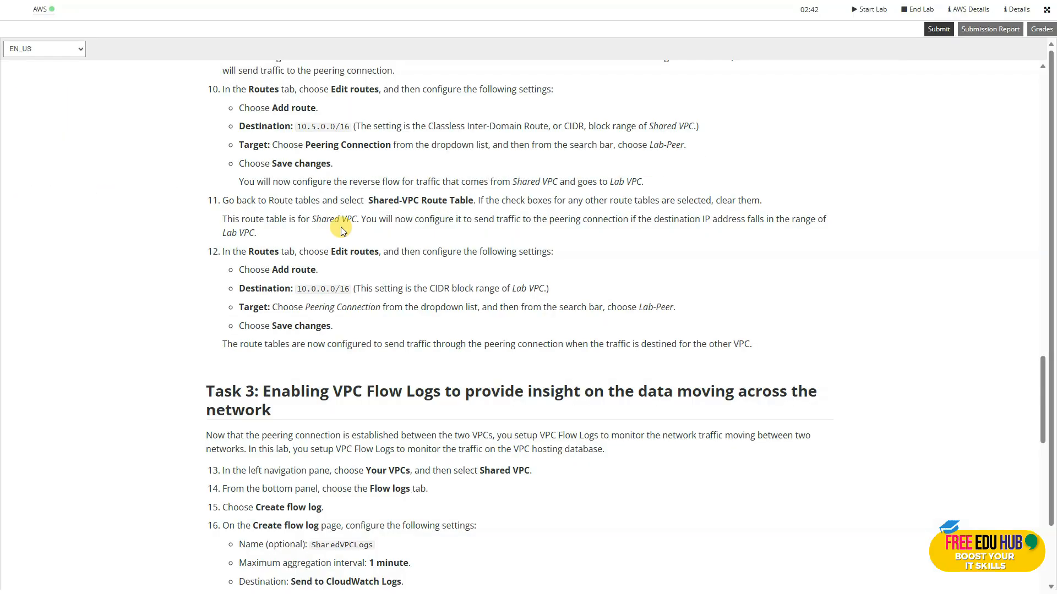
scroll(305, 157, "down", 1)
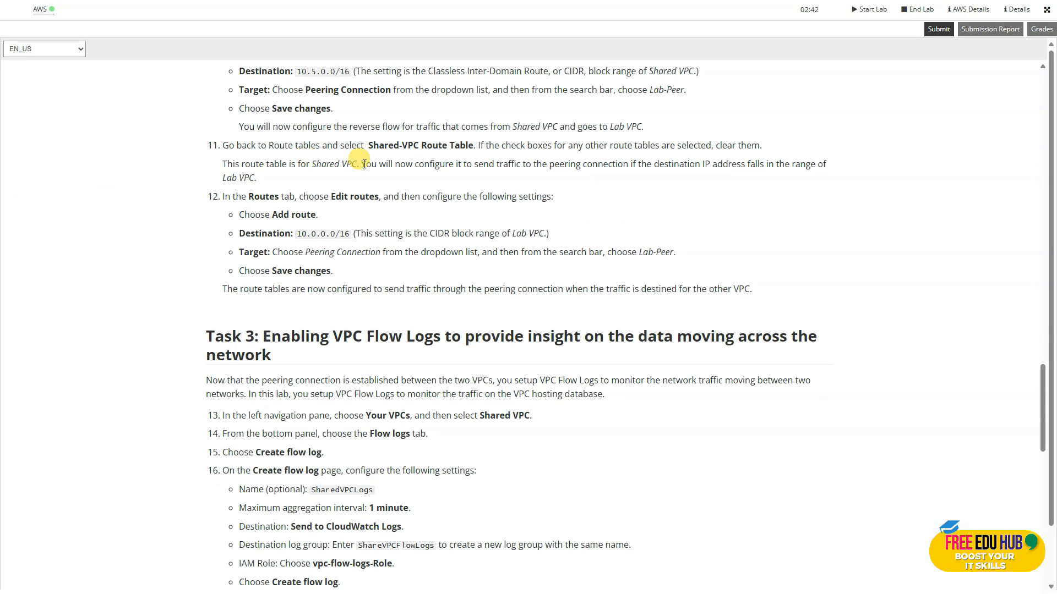
scroll(364, 164, "down", 1)
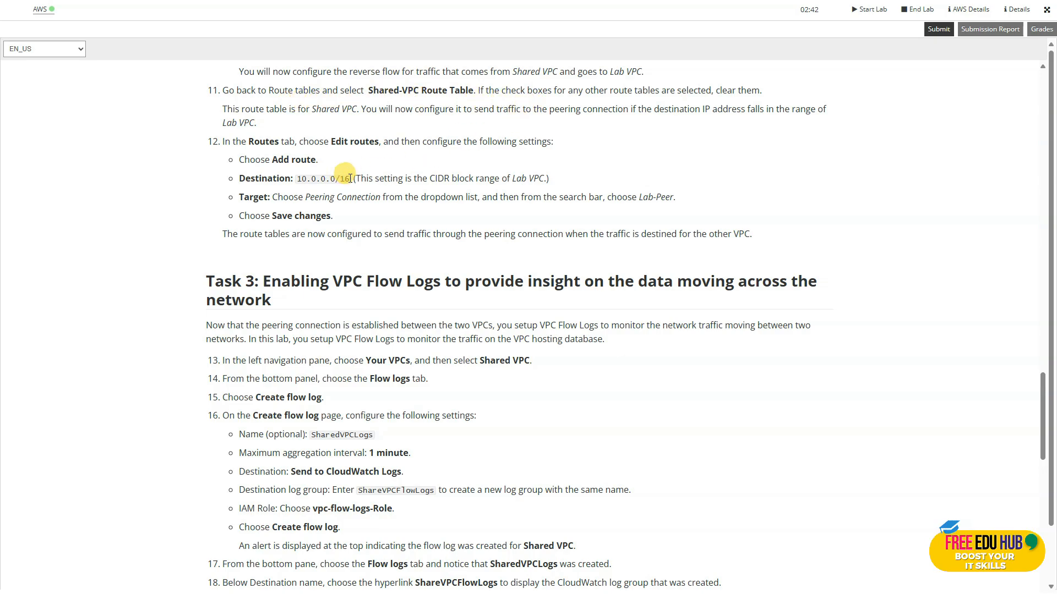
left_click_drag(350, 179, 288, 177)
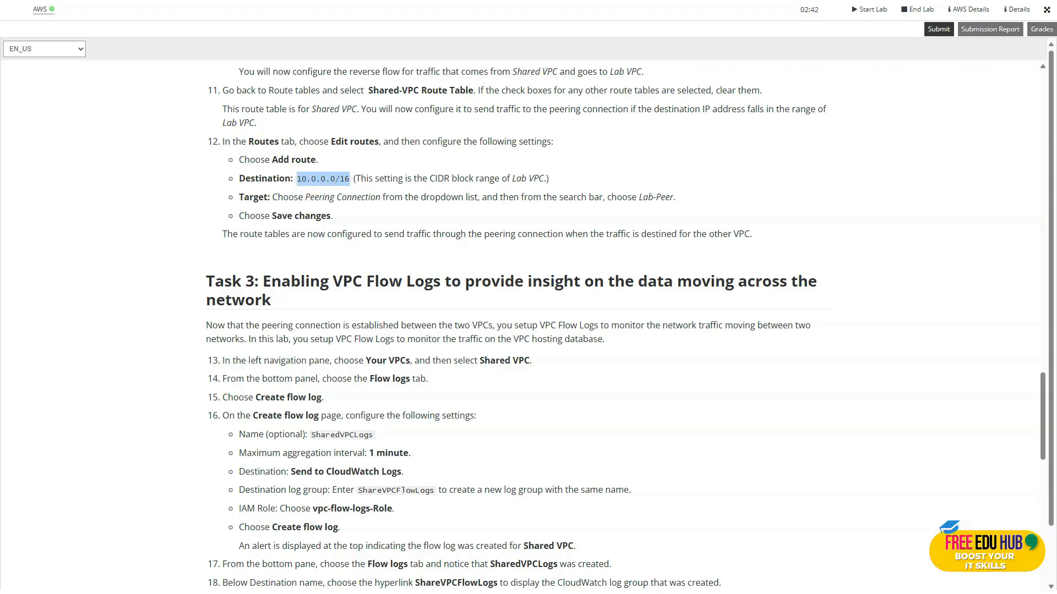
key("ctrl+Tab")
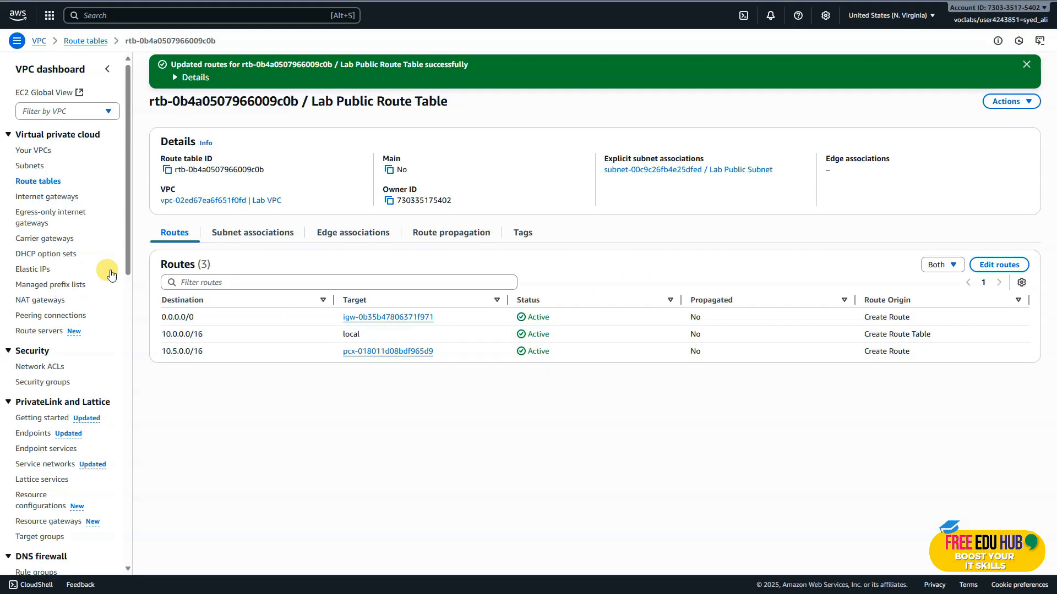
Return to the route tables list, deselect the Lab Public Route Table and open the Shared-VPC Route Table's details.
left_click(90, 42)
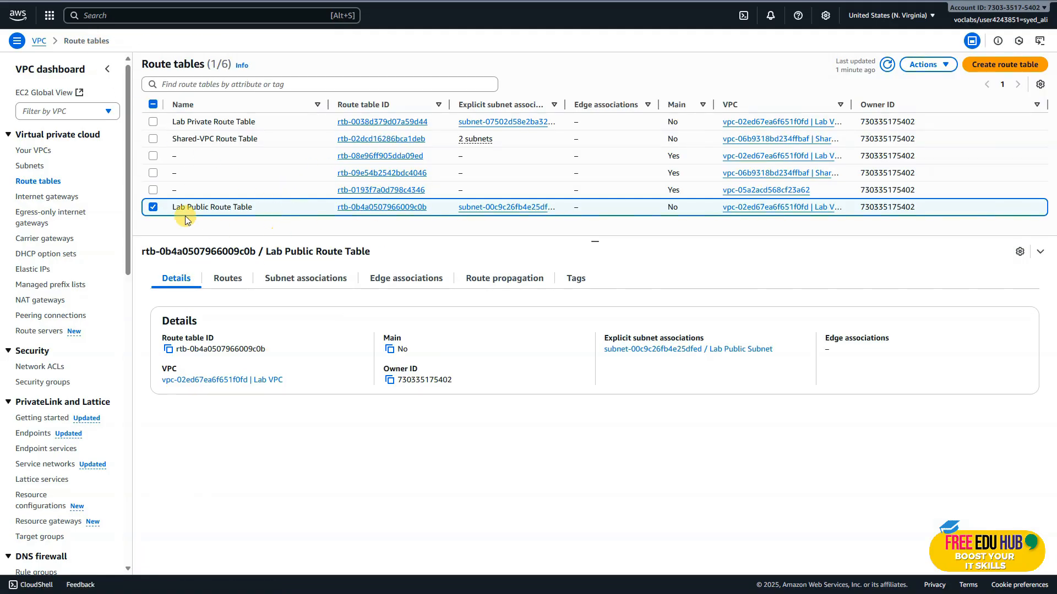
left_click(153, 208)
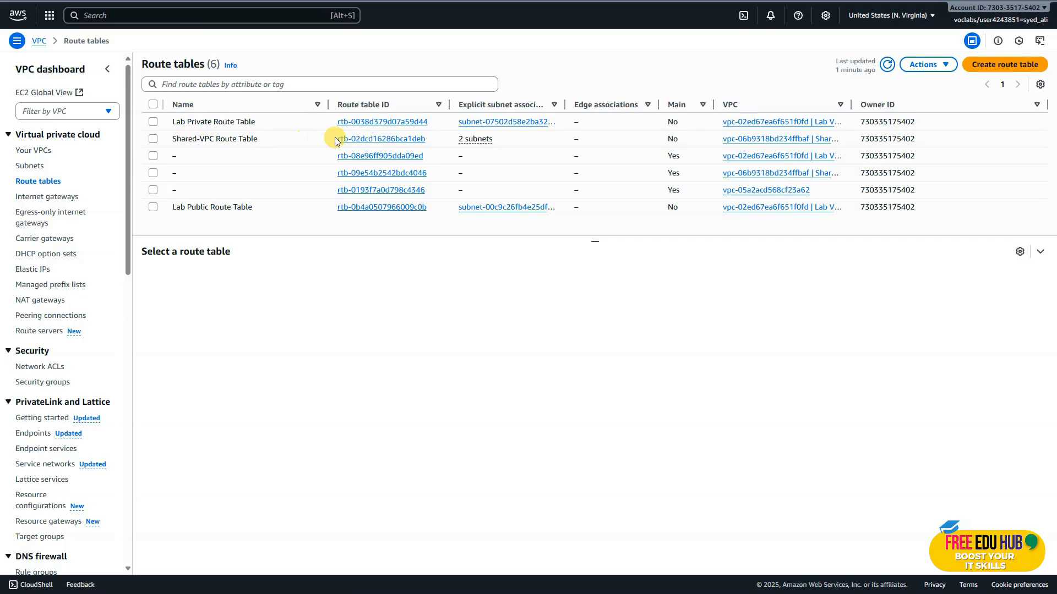
left_click(361, 139)
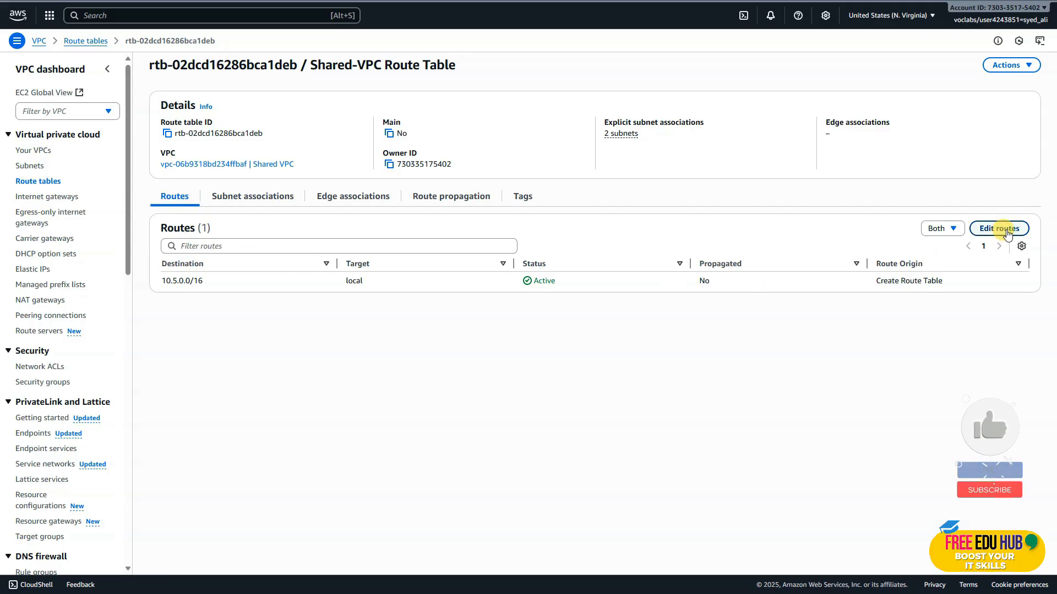
Add a route with destination 10.0.0.0/16 to the Shared-VPC Route Table.
left_click(1007, 229)
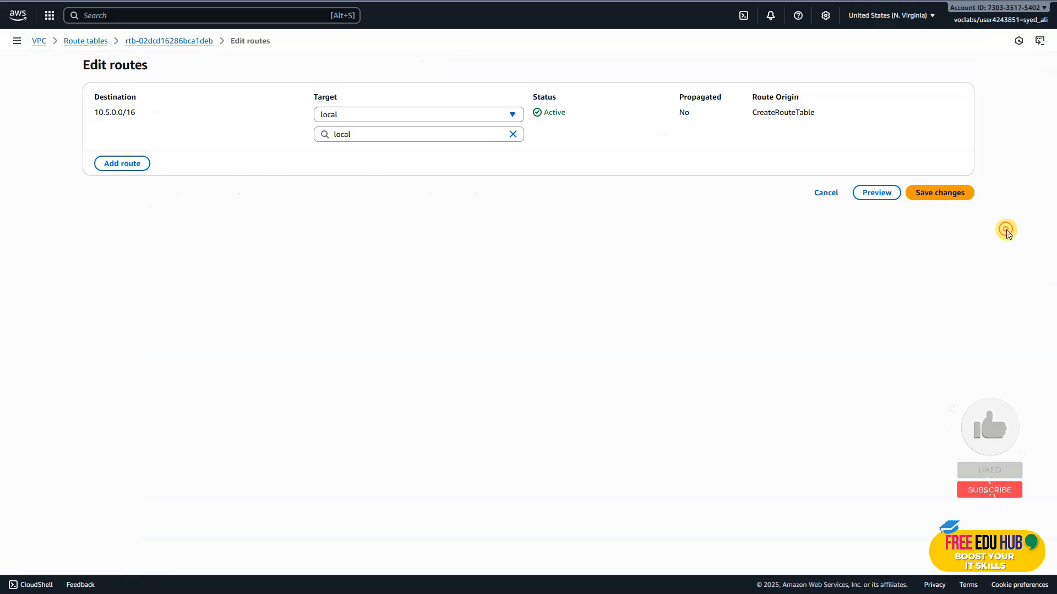
left_click(106, 172)
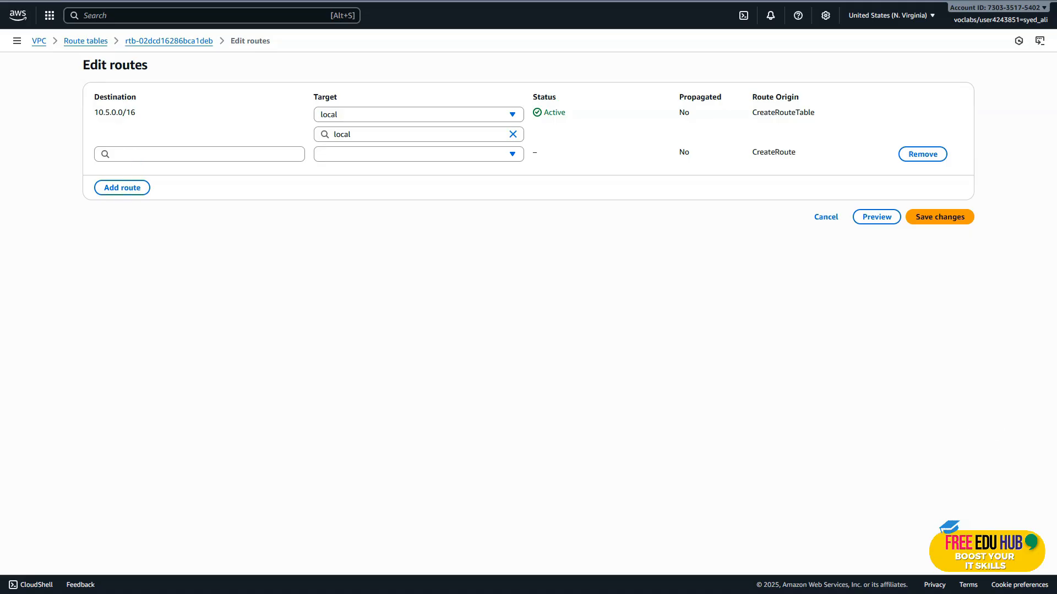
left_click(142, 154)
type("10.0.0.0/16")
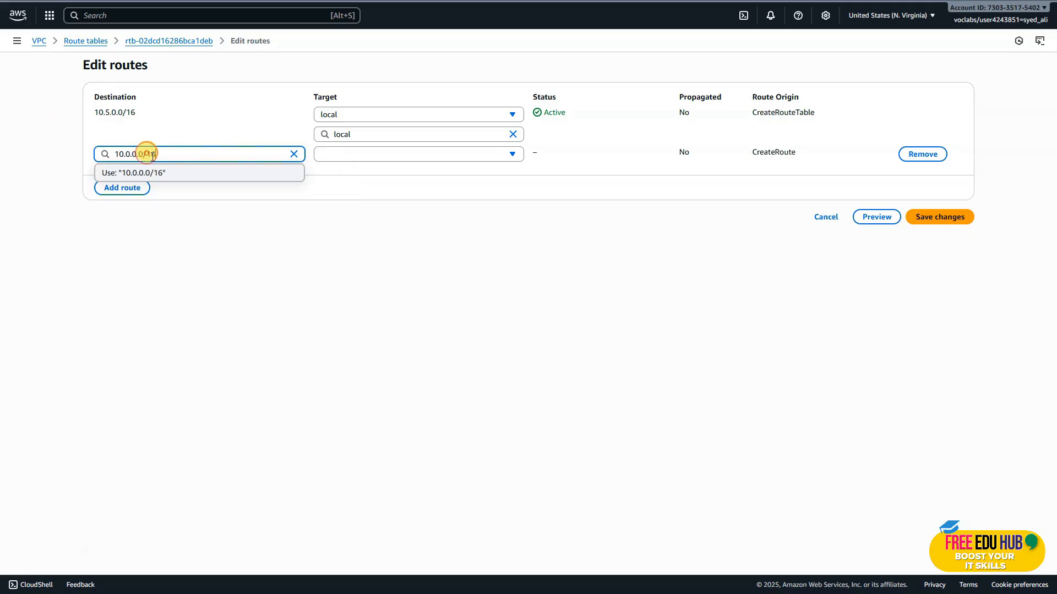
left_click(396, 201)
Set the 10.0.0.0/16 route's target to the Lab-Peer peering connection and save the route changes.
left_click(408, 156)
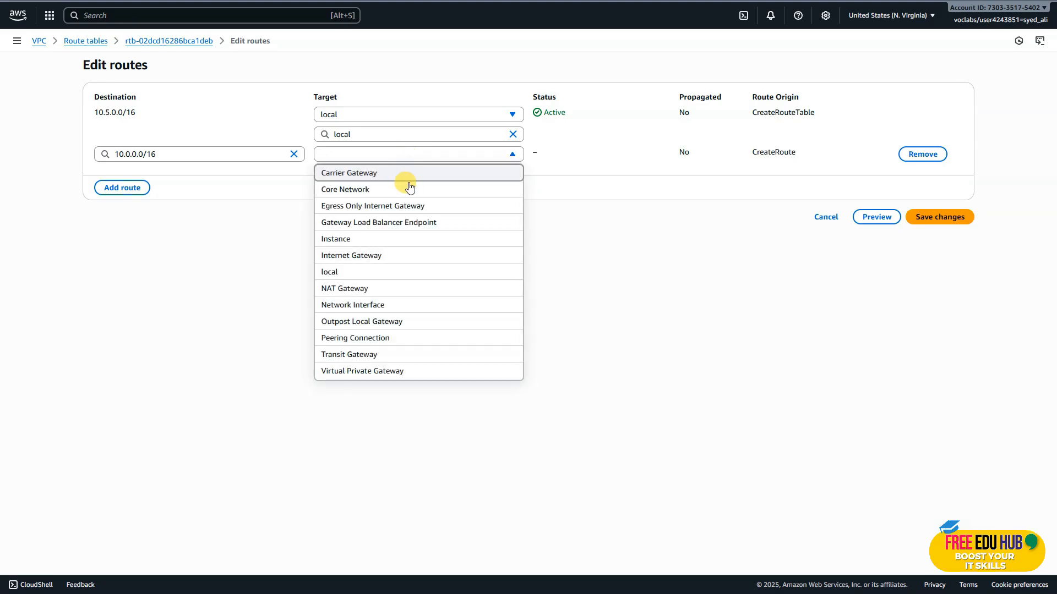
left_click(388, 340)
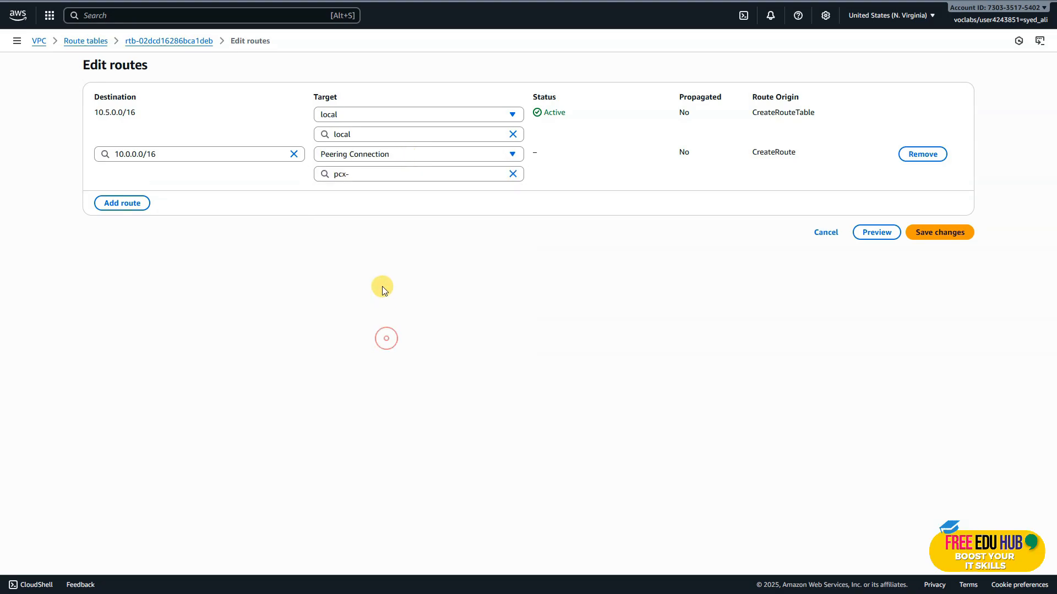
left_click(376, 176)
type("pcx-")
left_click(385, 210)
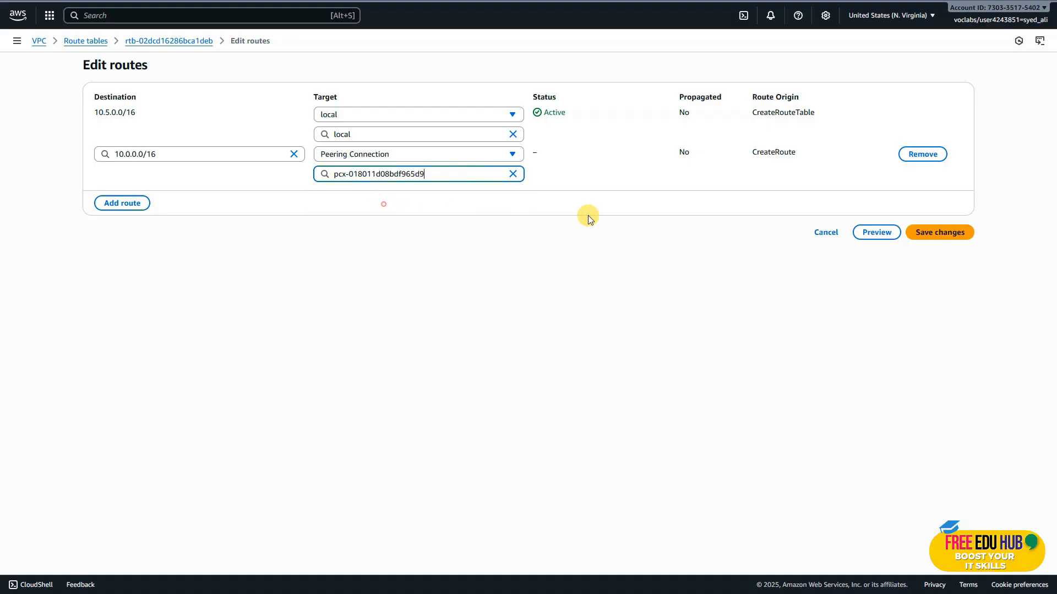
left_click(960, 242)
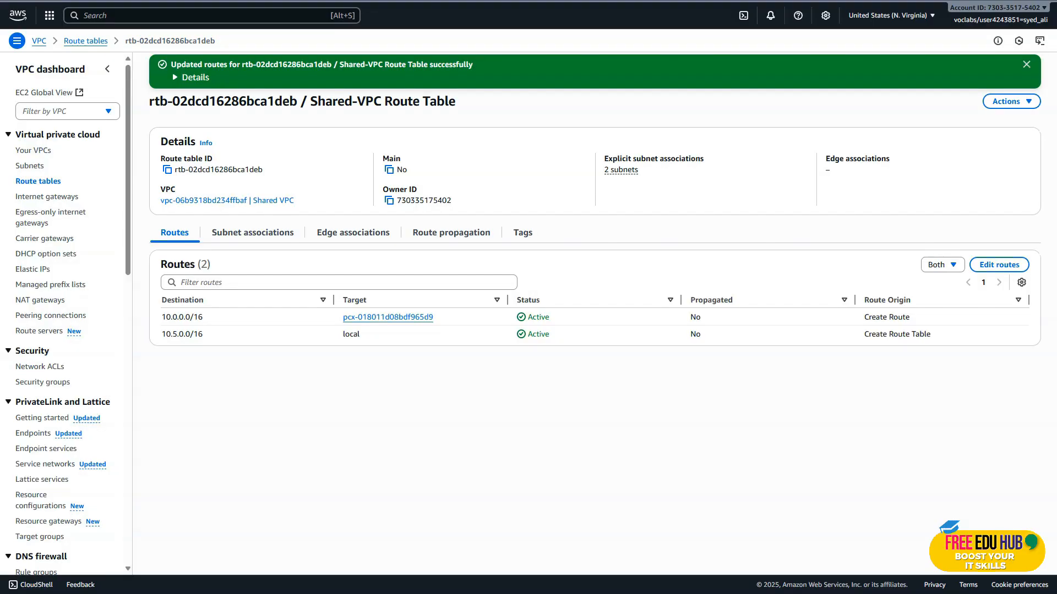
Read the Task 3 flow log instructions and copy the flow log name SharedVPCLogs.
key("ctrl+shift+Tab")
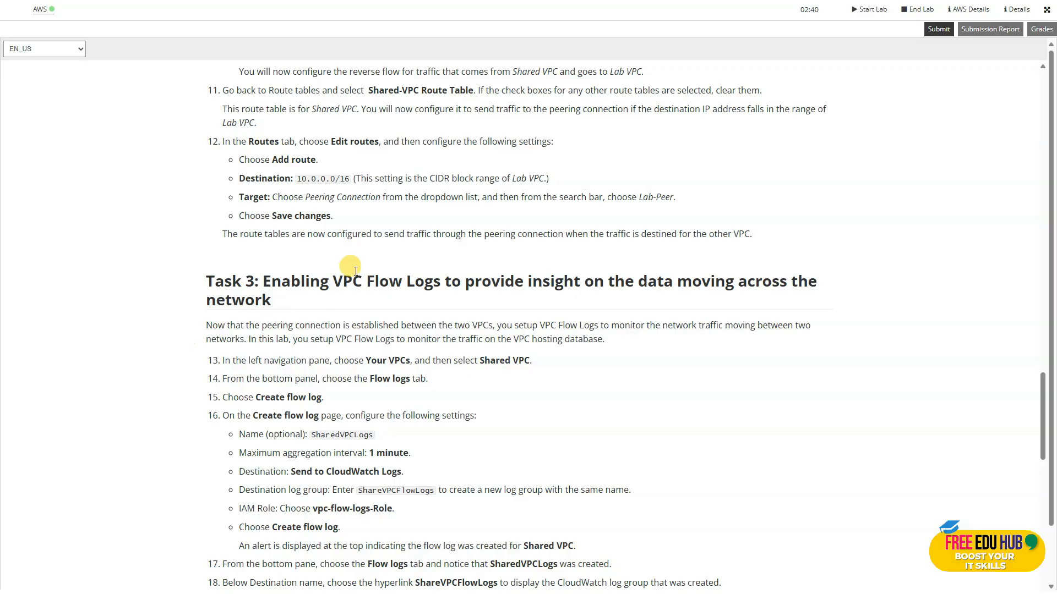
scroll(200, 242, "down", 2)
scroll(199, 242, "down", 2)
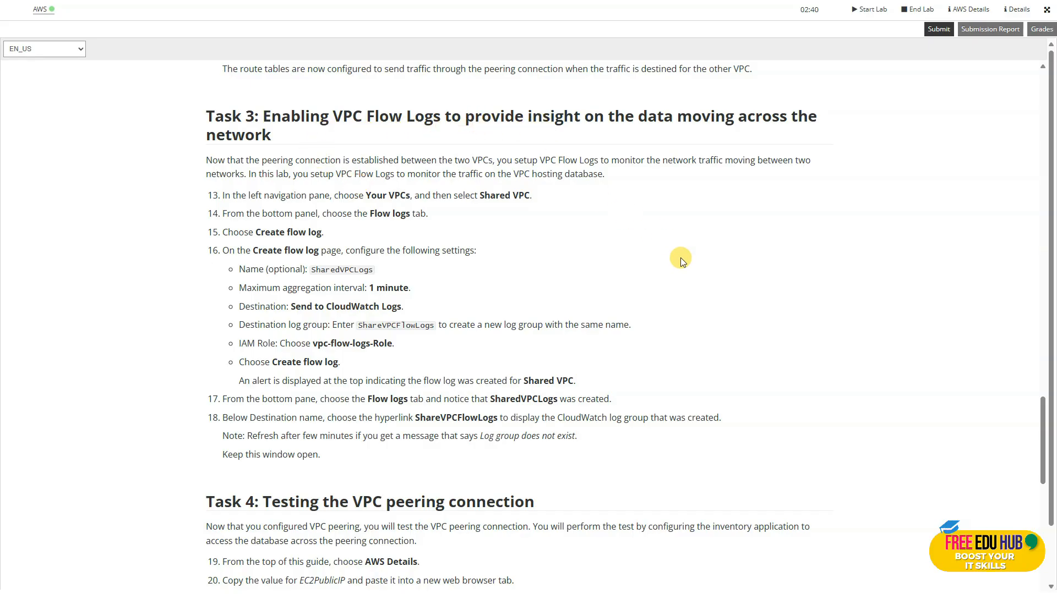
scroll(680, 258, "down", 1)
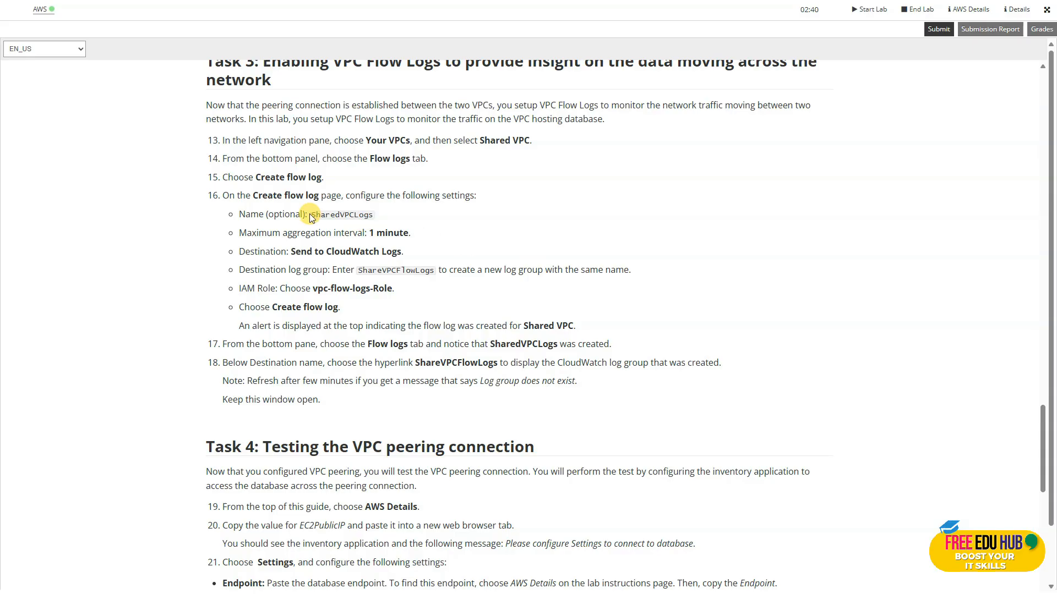
left_click_drag(311, 214, 370, 215)
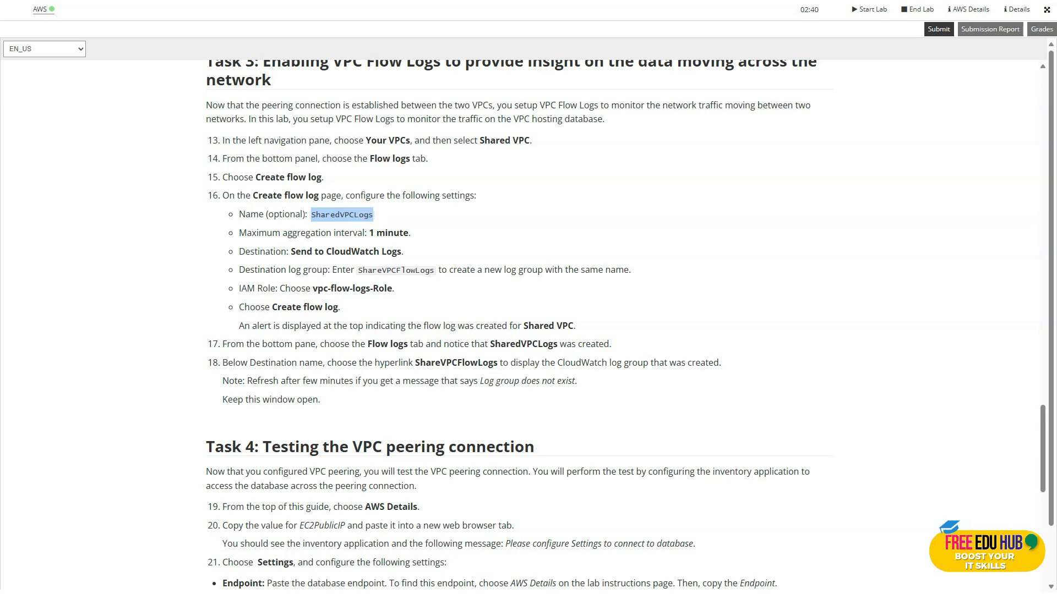
key("alt+Tab")
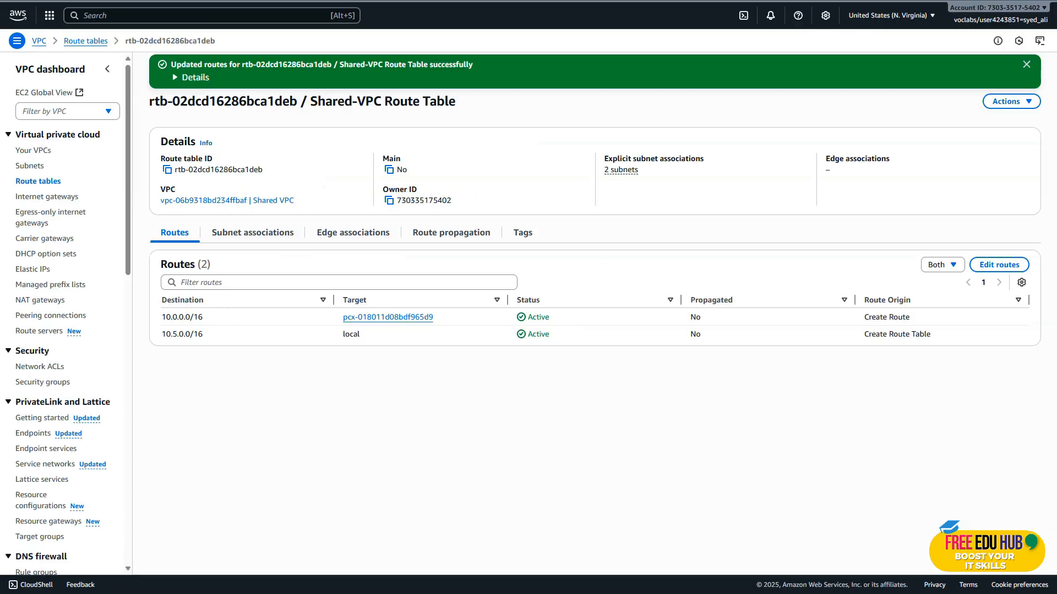
Start creating a flow log for Shared VPC and name it SharedVPCLogs.
left_click(41, 149)
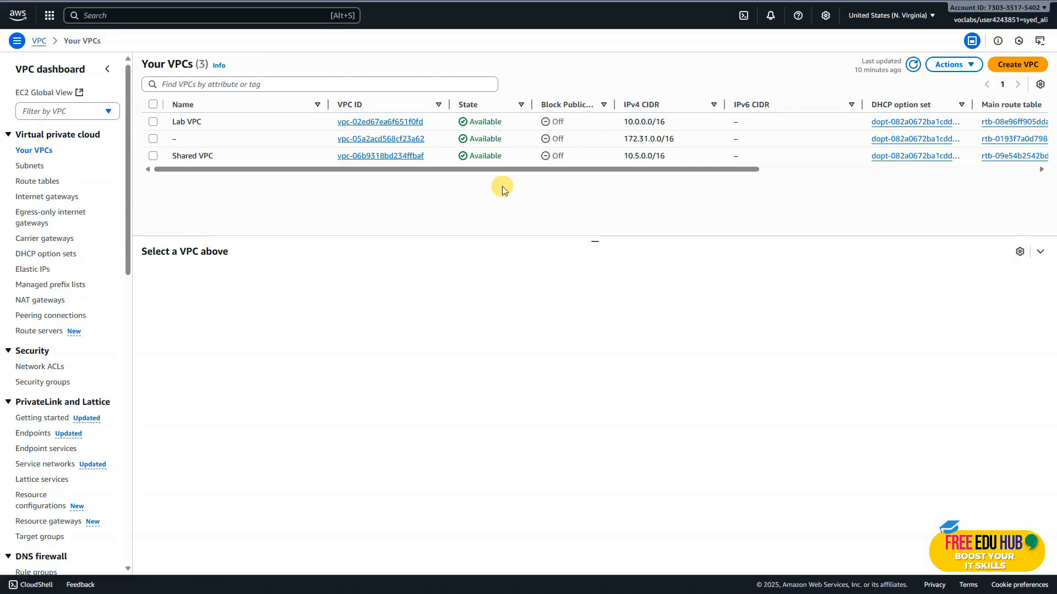
left_click(379, 156)
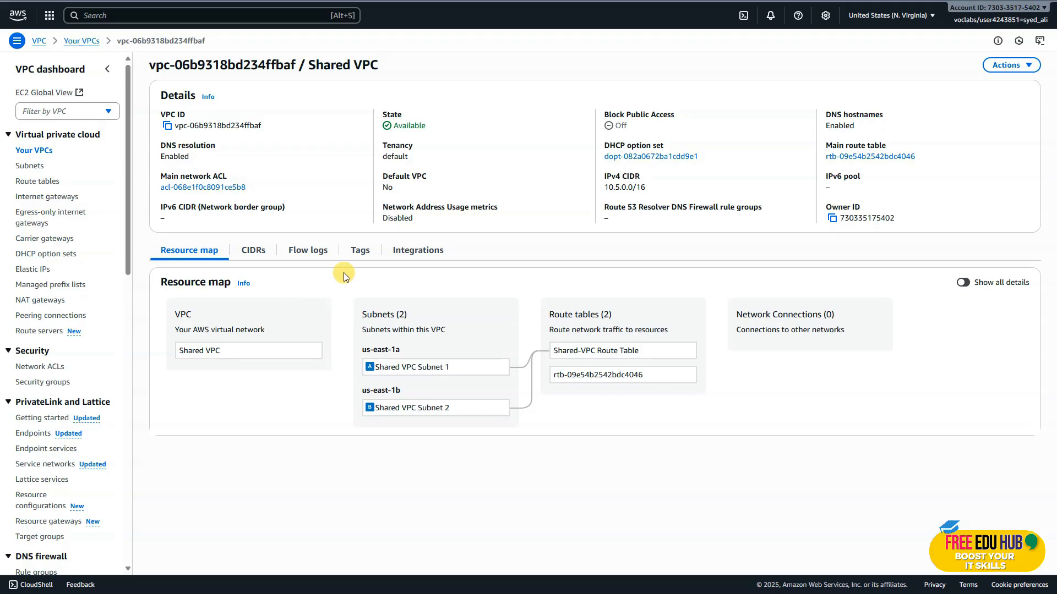
left_click(303, 263)
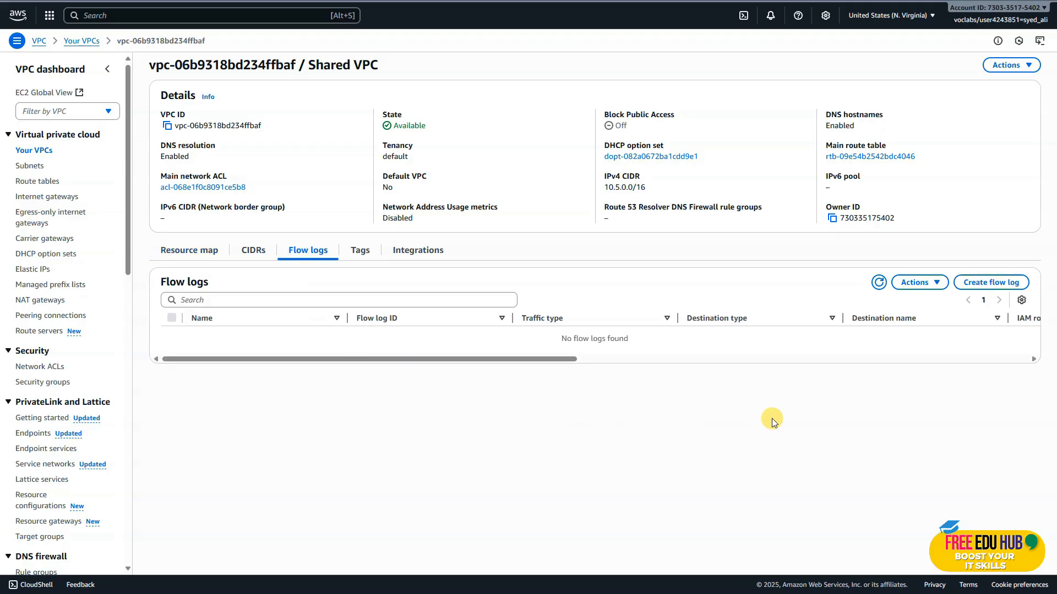
left_click(1001, 286)
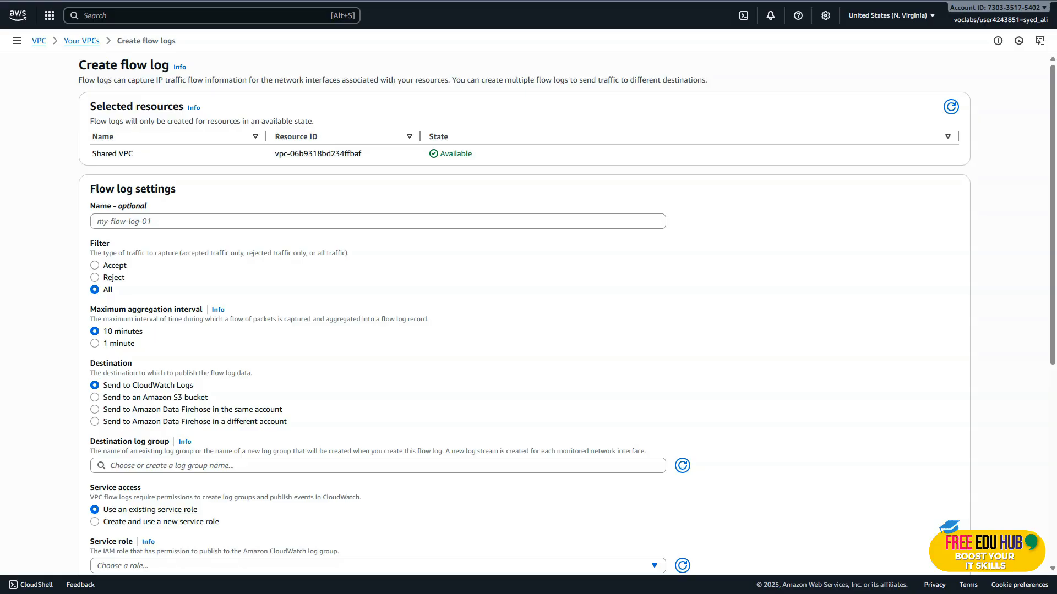
left_click(108, 222)
type("SharedVPCLogs")
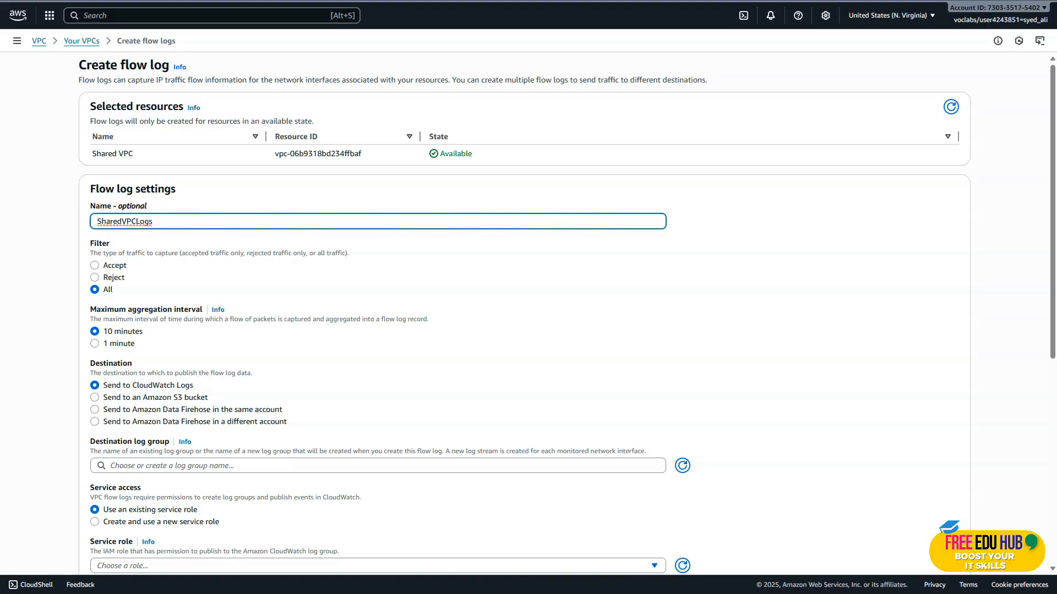
Check the lab's flow log settings and set the maximum aggregation interval to 1 minute.
key("ctrl+Tab")
scroll(368, 214, "down", 2)
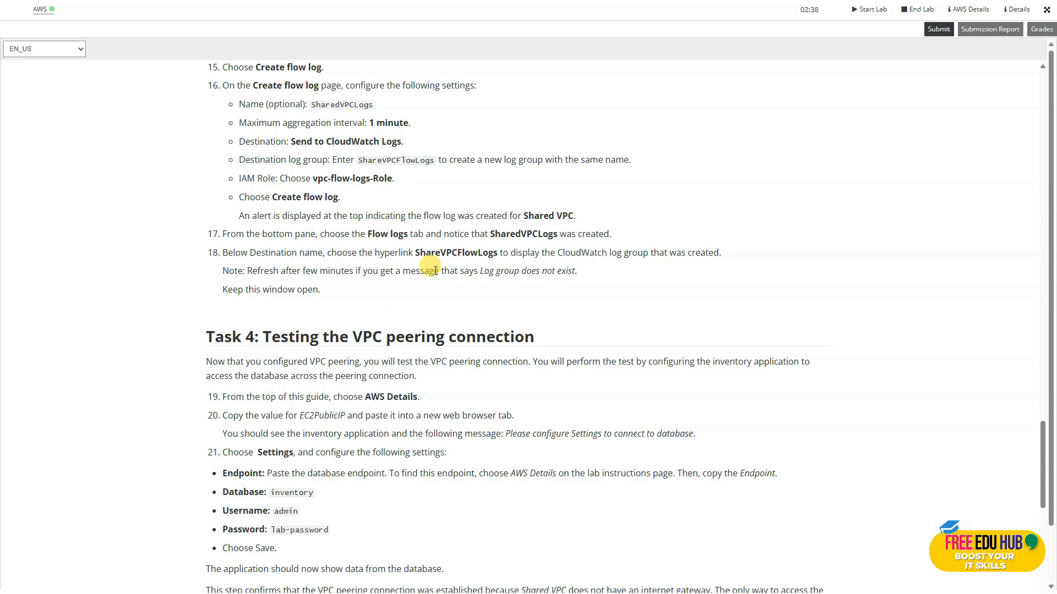
key("ctrl+Tab")
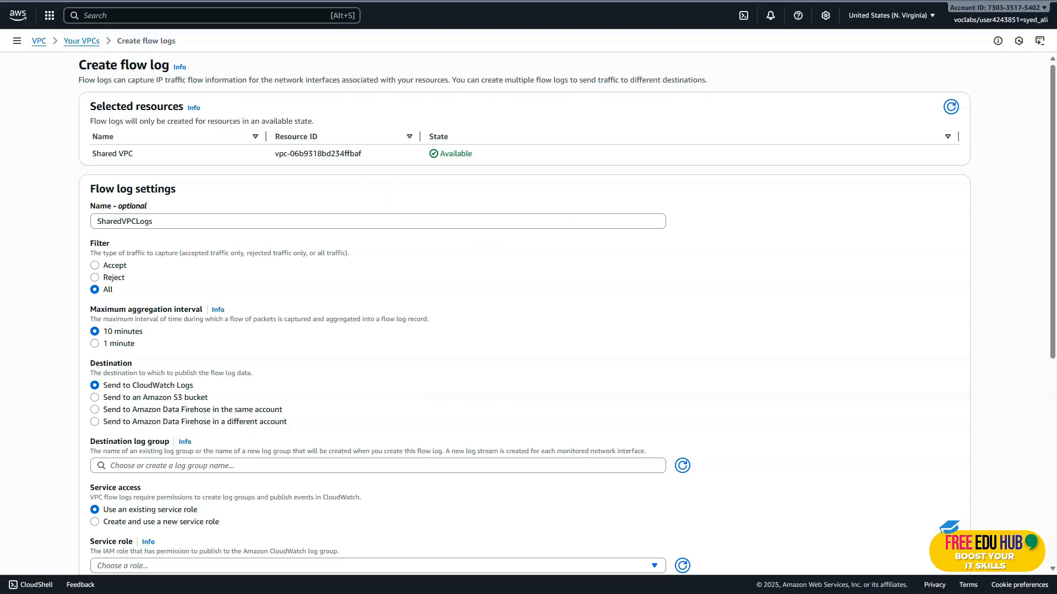
left_click(94, 344)
Copy the log group name ShareVPCFlowLogs from the lab instructions and use it as the flow log's destination log group.
key("ctrl+shift+Tab")
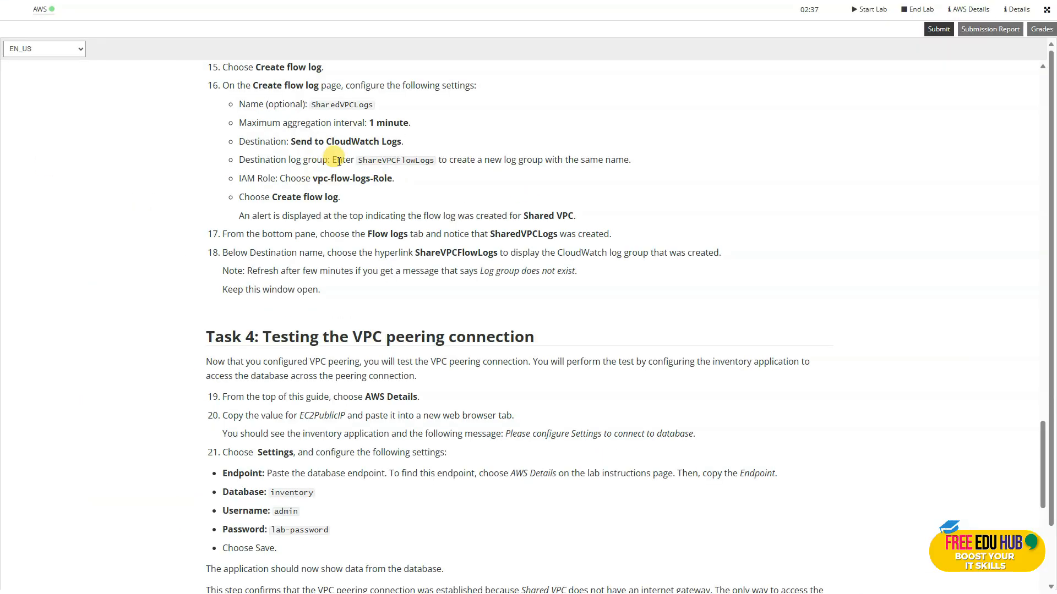
left_click_drag(357, 161, 427, 162)
key("ctrl+c")
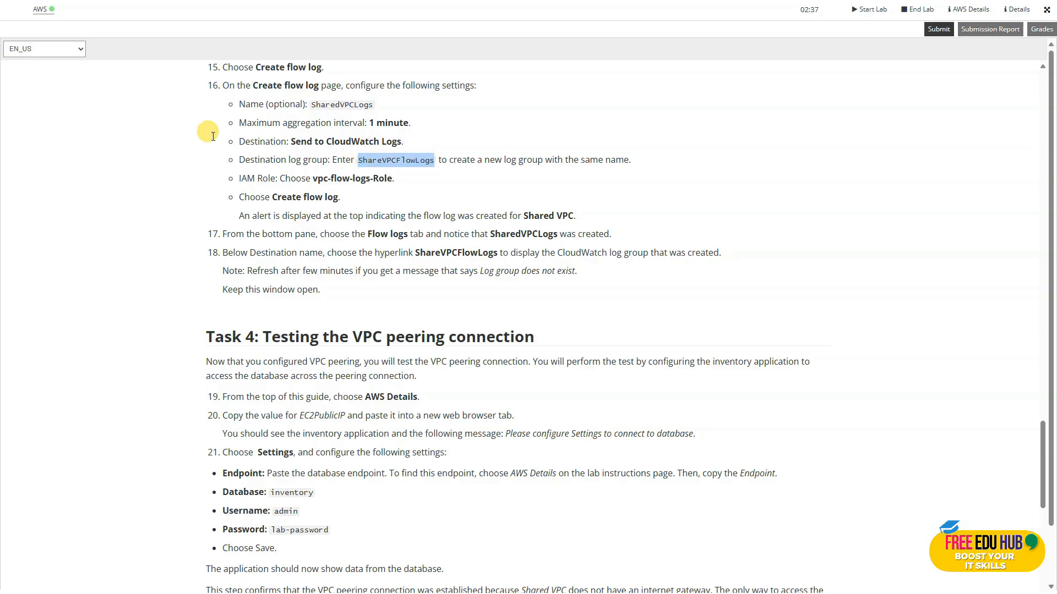
key("ctrl+Tab")
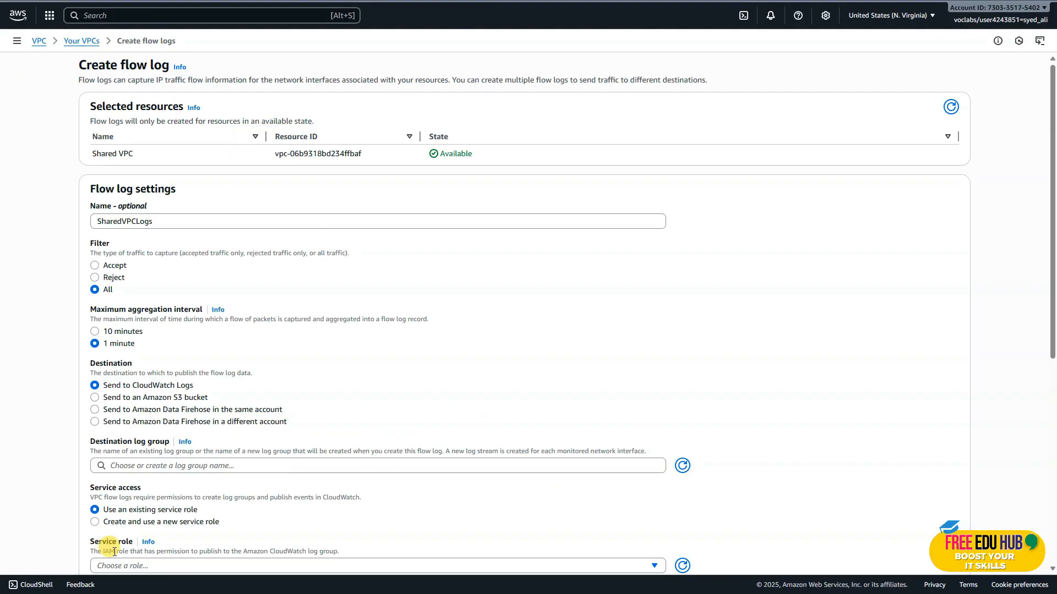
left_click(140, 466)
key("ctrl+v")
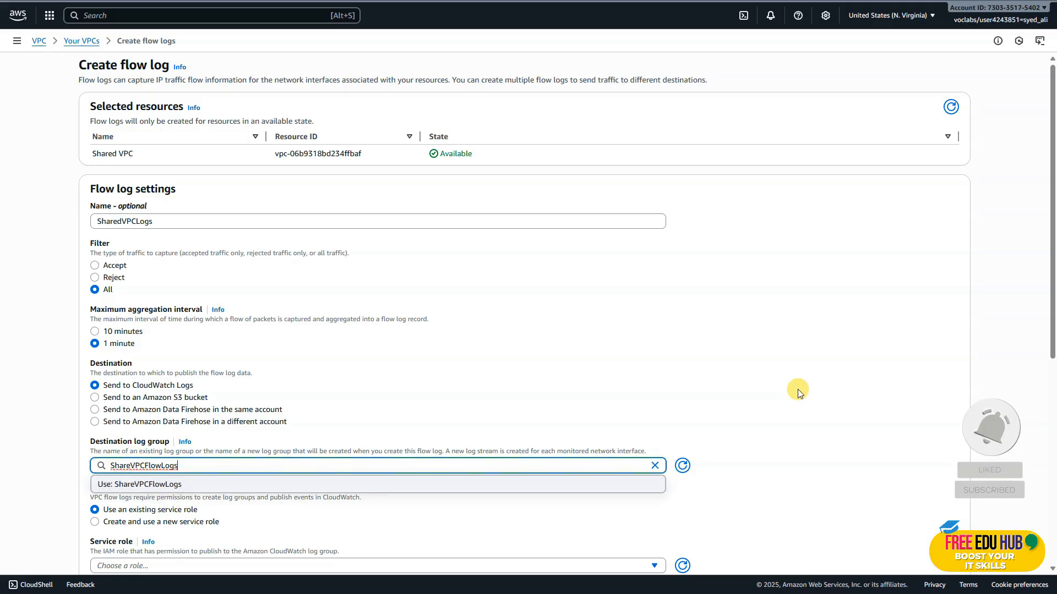
left_click(149, 484)
Choose Vpc-flow-logs-Role as the flow log's service role.
scroll(772, 365, "down", 6)
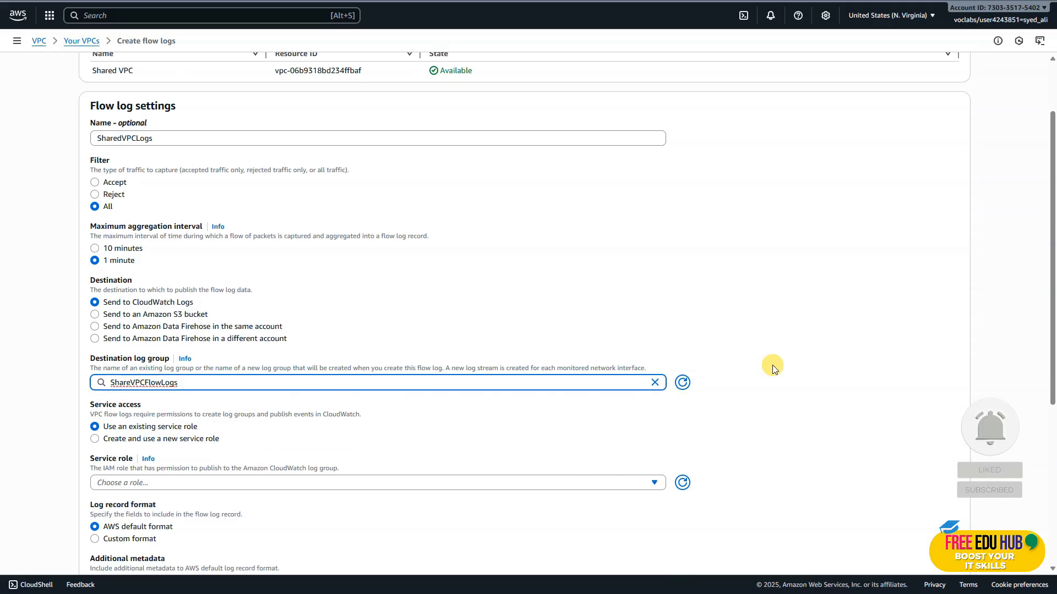
left_click(771, 365)
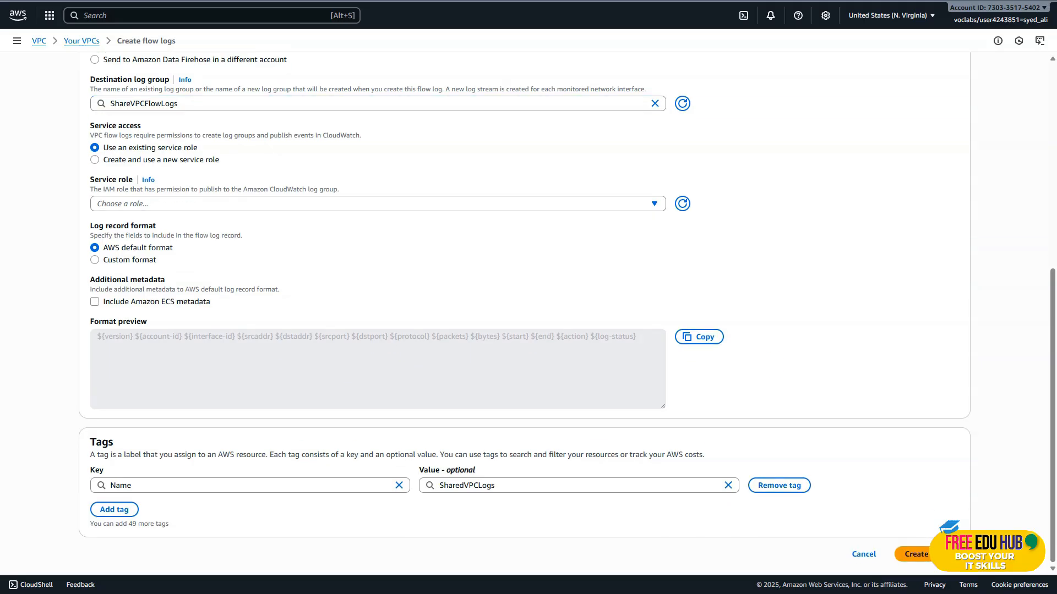
left_click(213, 203)
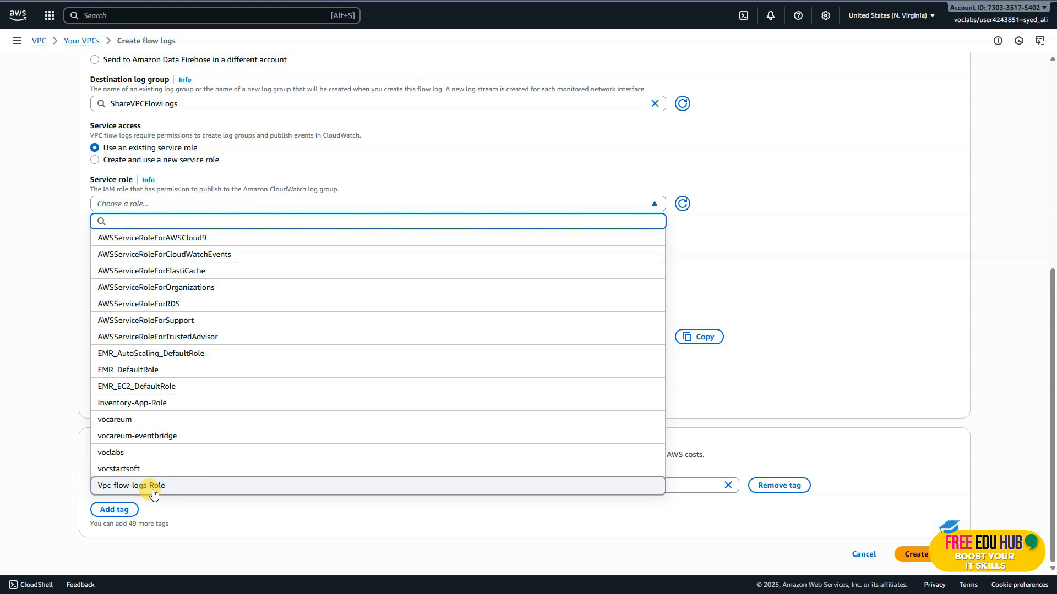
left_click(132, 485)
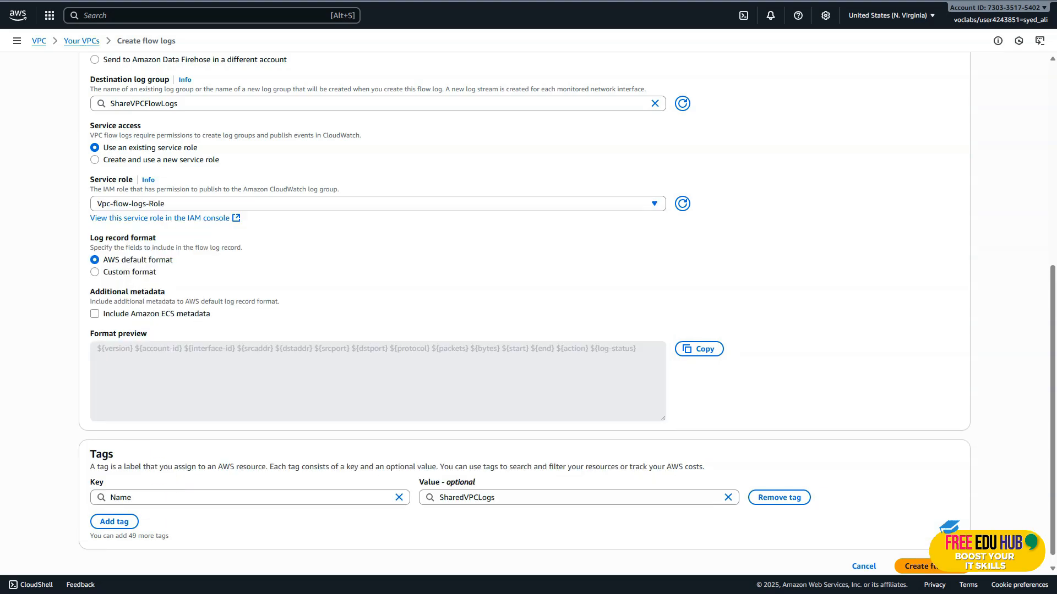
Create the configured flow log for Shared VPC and read the lab's Task 4 instructions on testing the peering connection.
scroll(596, 261, "down", 1)
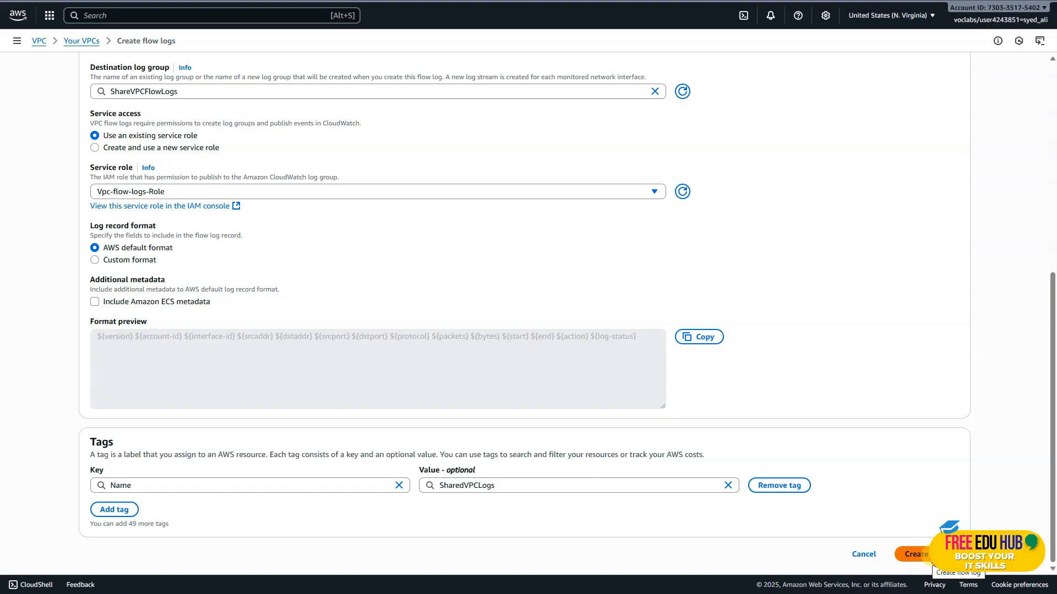
left_click(914, 554)
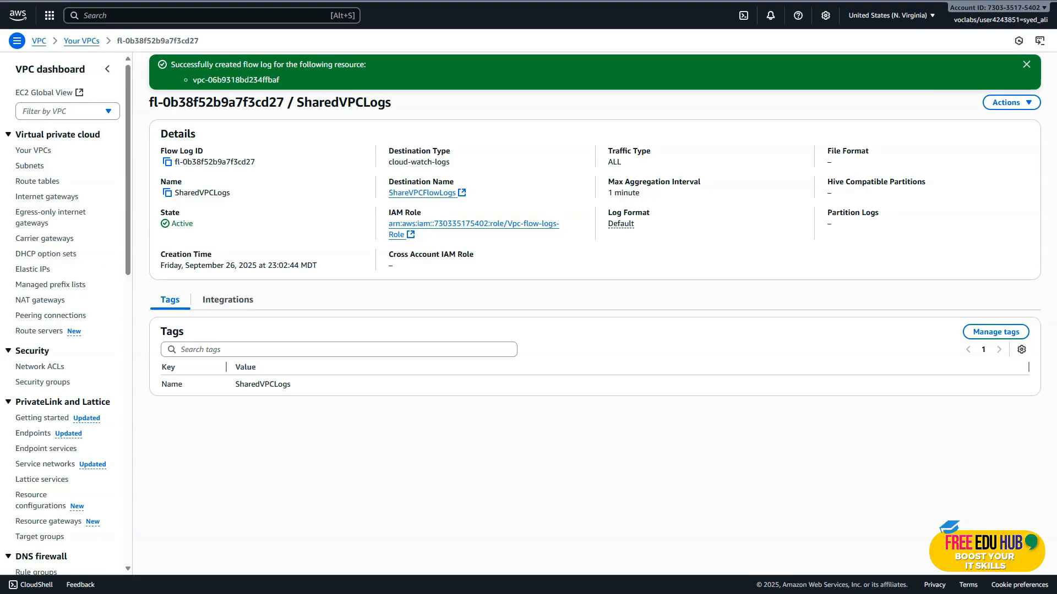
key("ctrl+shift+Tab")
scroll(416, 273, "down", 1)
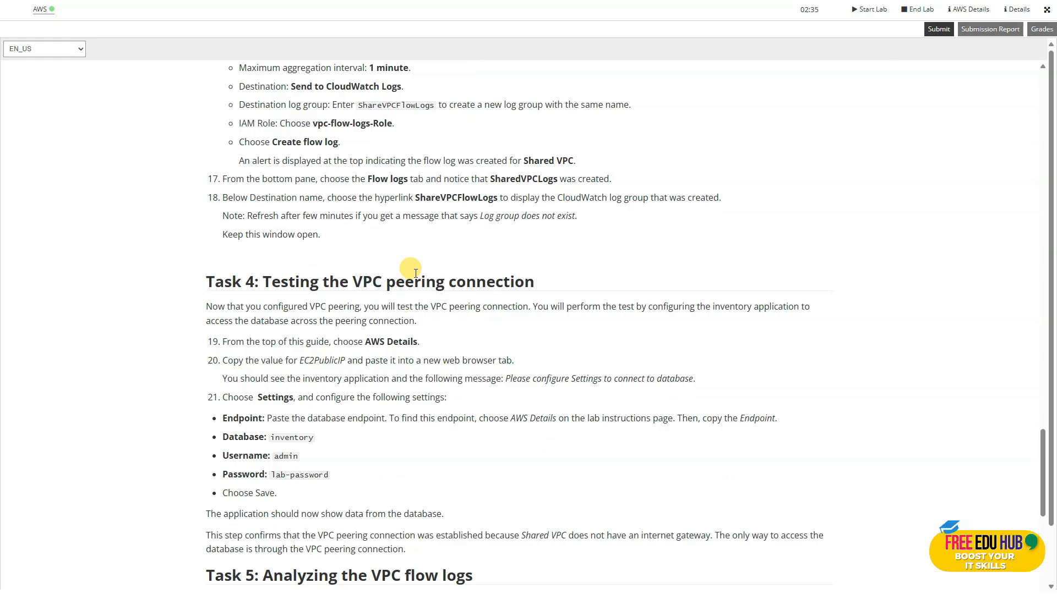
scroll(416, 274, "down", 1)
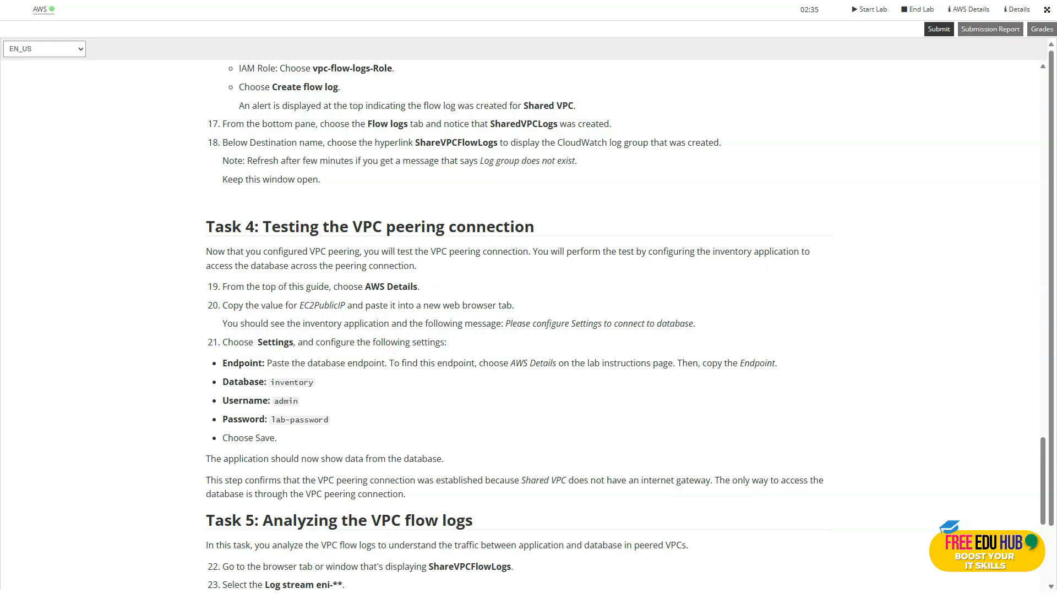
scroll(366, 233, "down", 2)
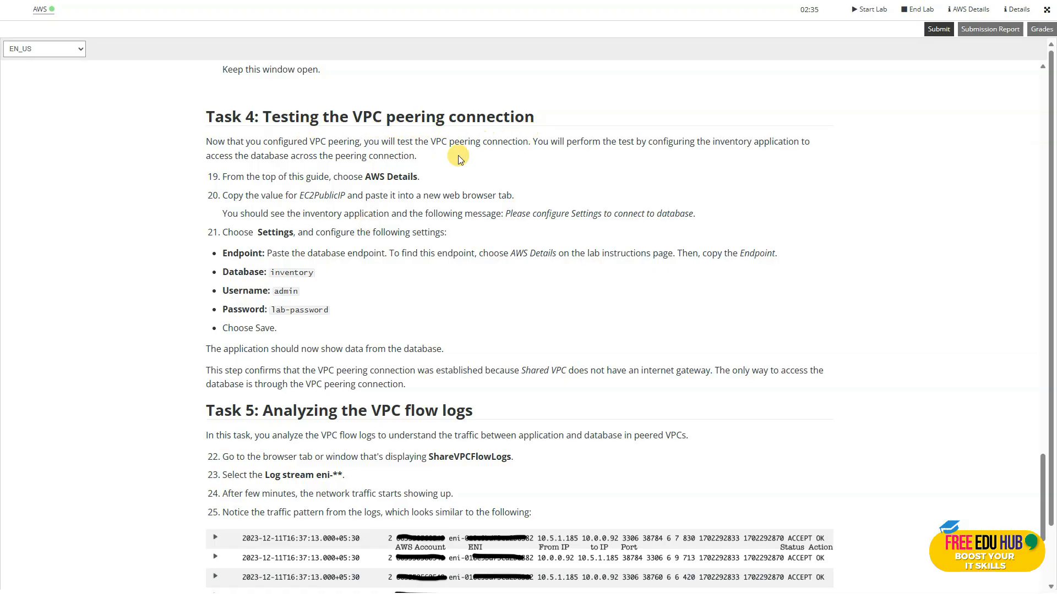
scroll(434, 172, "down", 1)
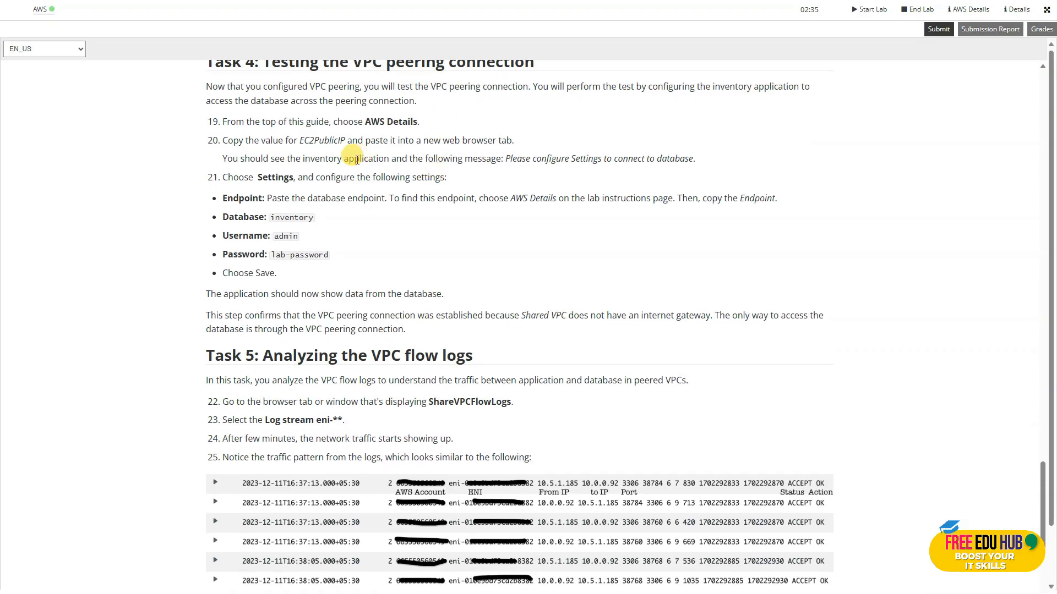
scroll(342, 146, "up", 1)
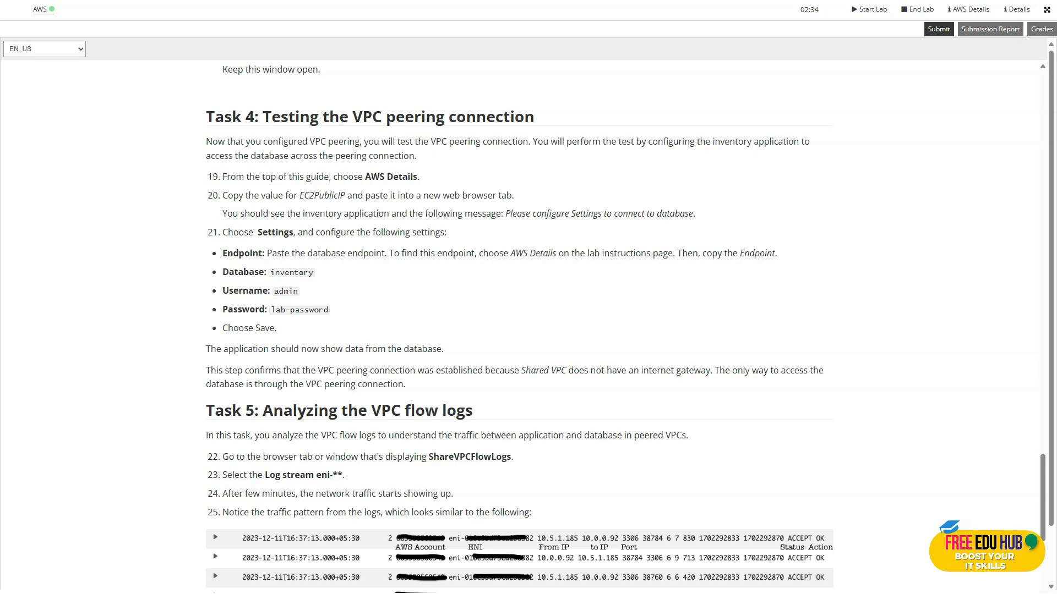
Return to the VPC list and view the flow logs of Shared VPC to check for SharedVPCLogs.
key("ctrl+Tab")
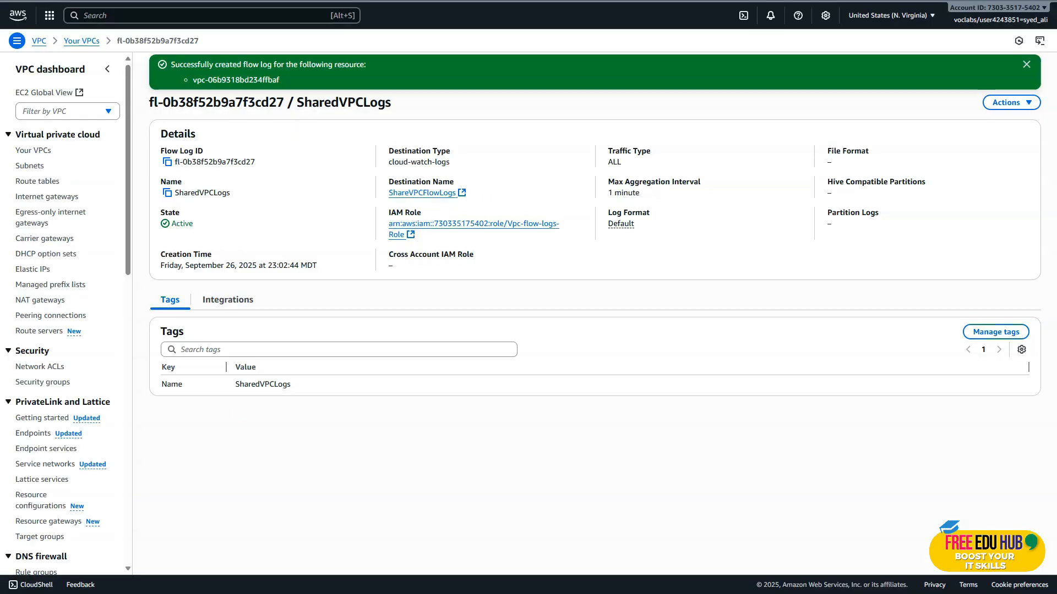
left_click(40, 152)
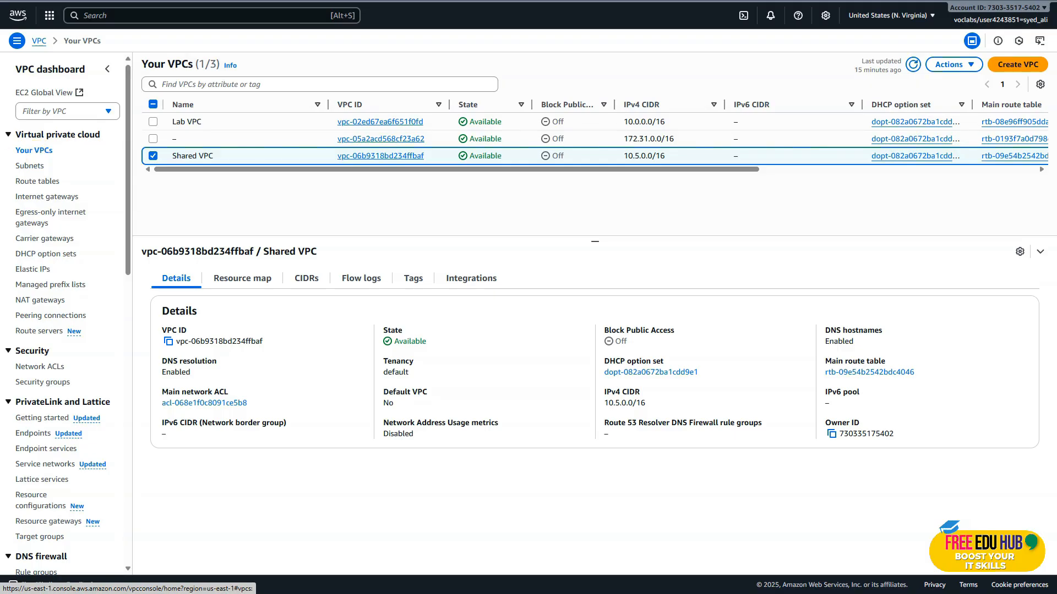
left_click(375, 283)
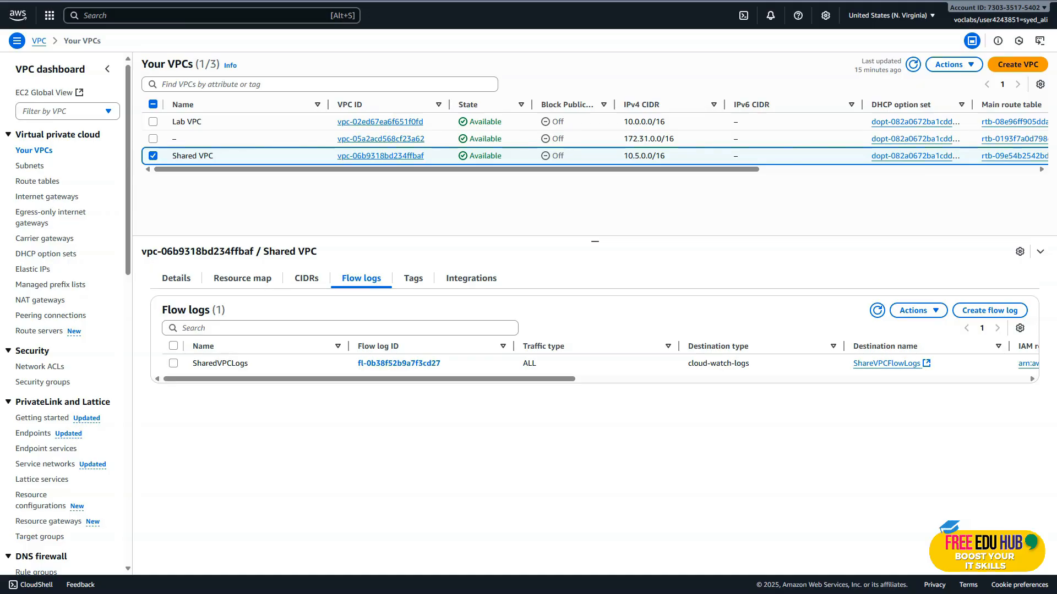
Copy the EC2PublicIP value 54.221.111.30 from the lab's AWS details and open it in a new browser tab.
key("ctrl+shift+Tab")
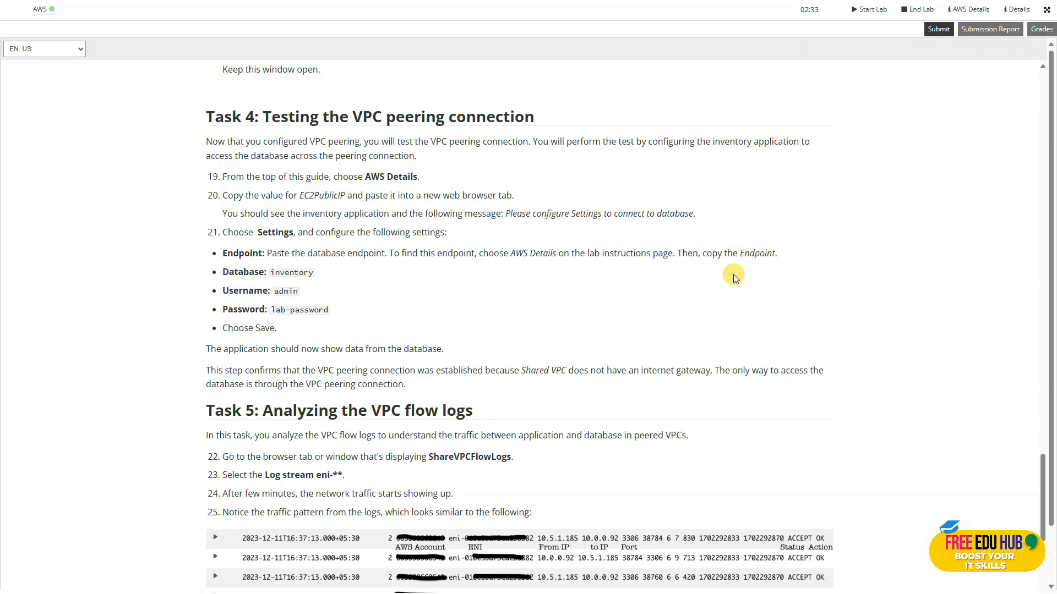
left_click(960, 11)
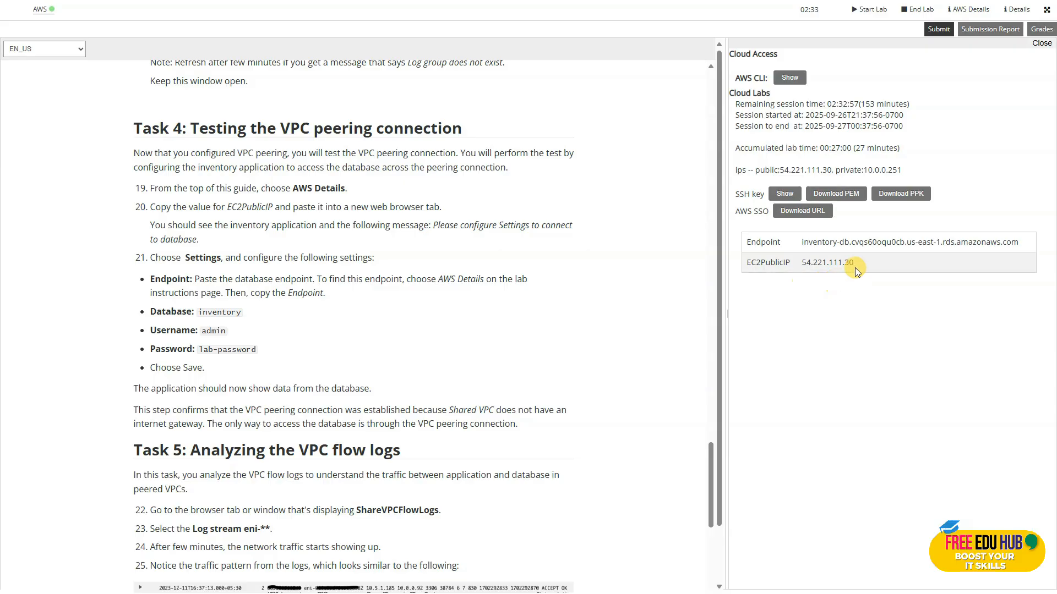
left_click_drag(867, 263, 802, 263)
right_click(818, 271)
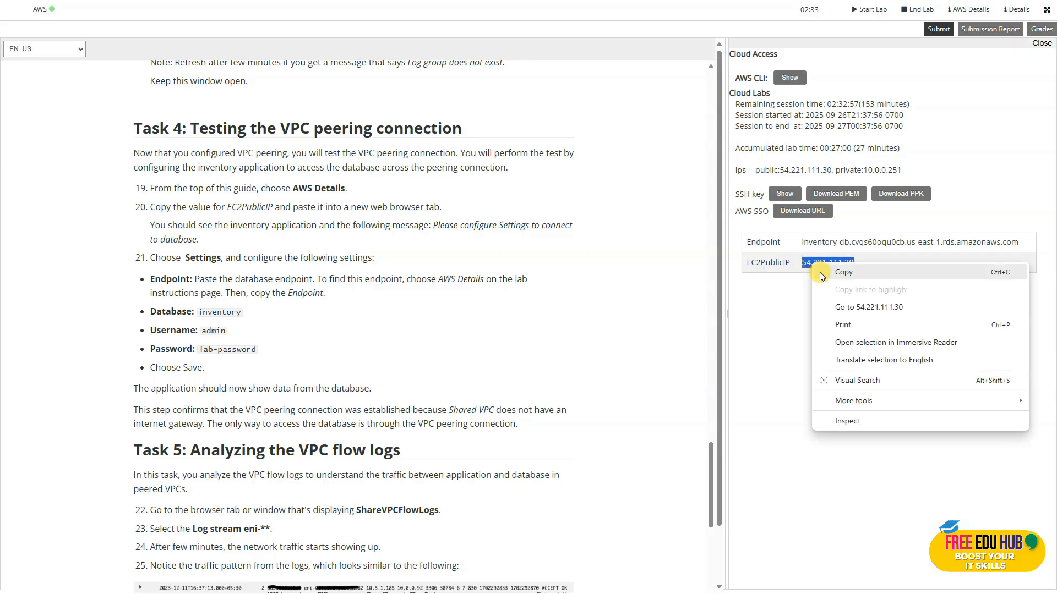
left_click(843, 272)
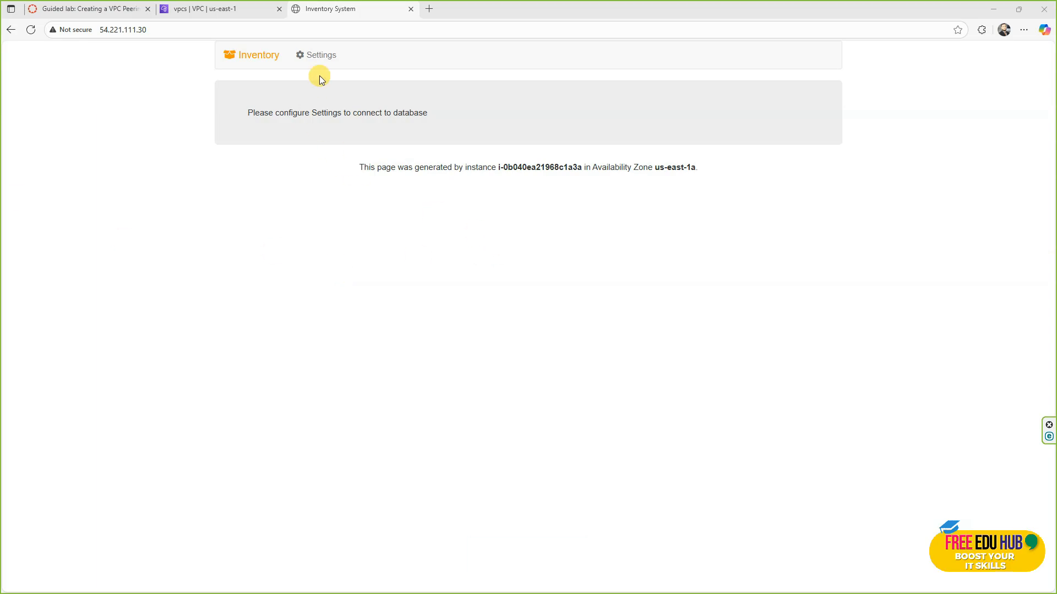
Configure the inventory application's settings with the endpoint copied from the AWS details, database inventory, username admin and the lab's database password, and save them.
left_click(320, 55)
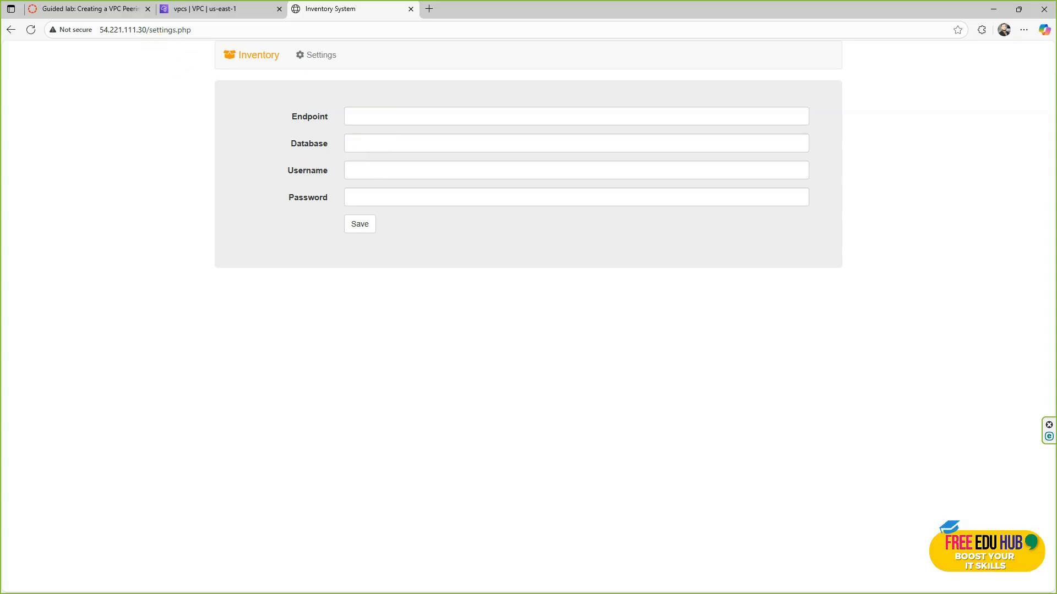
key("alt+Tab")
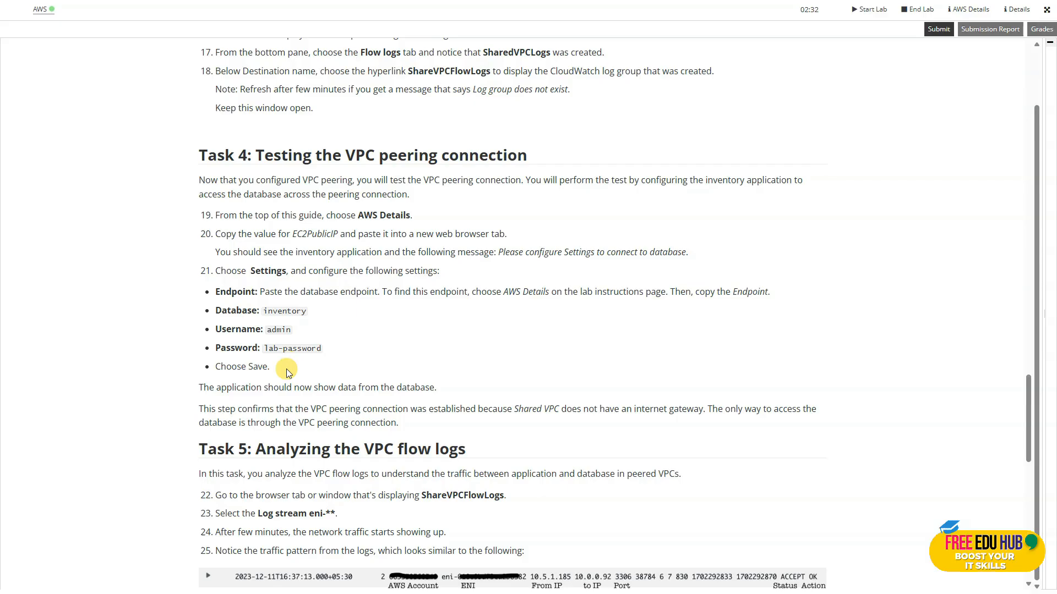
scroll(270, 372, "down", 2)
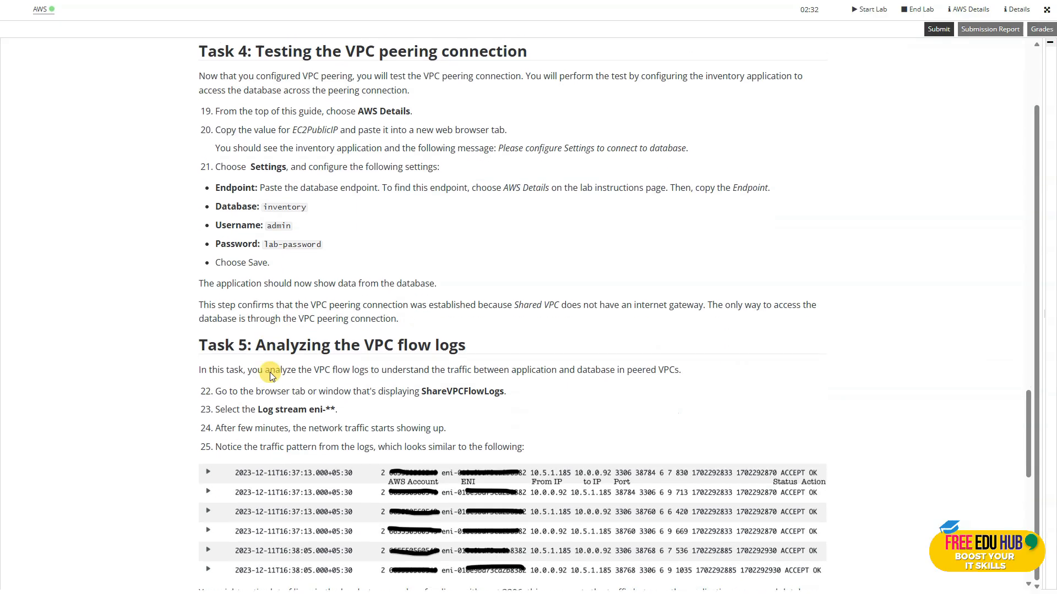
left_click(968, 9)
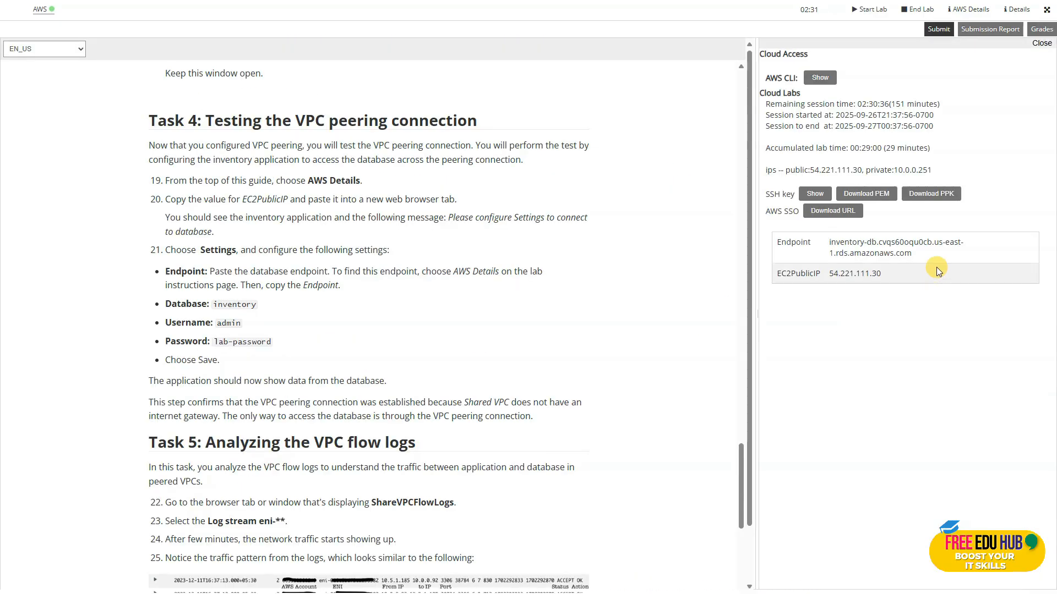
left_click_drag(924, 254, 826, 238)
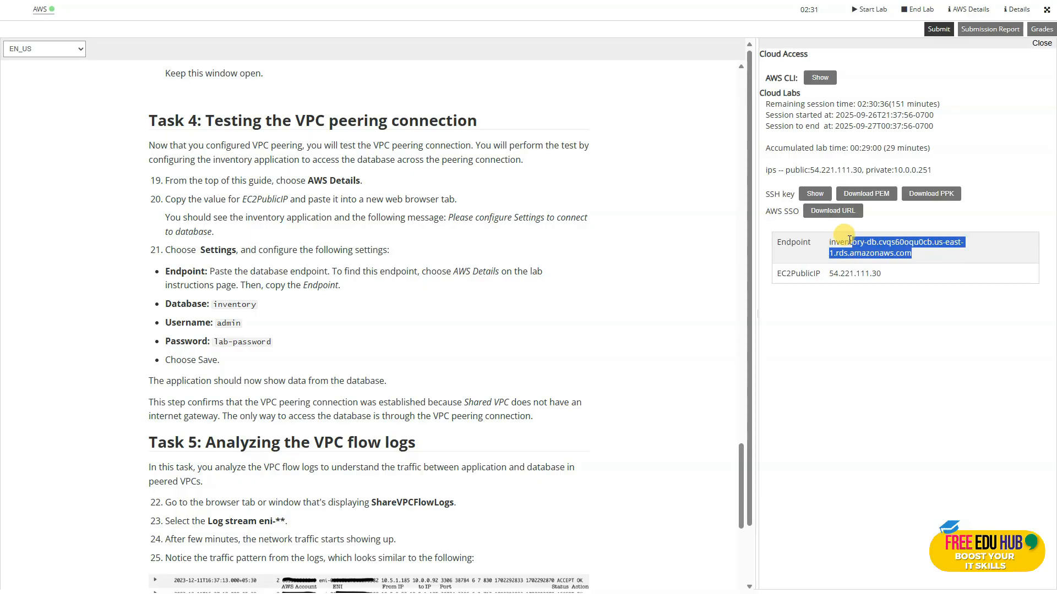
right_click(812, 244)
left_click(862, 259)
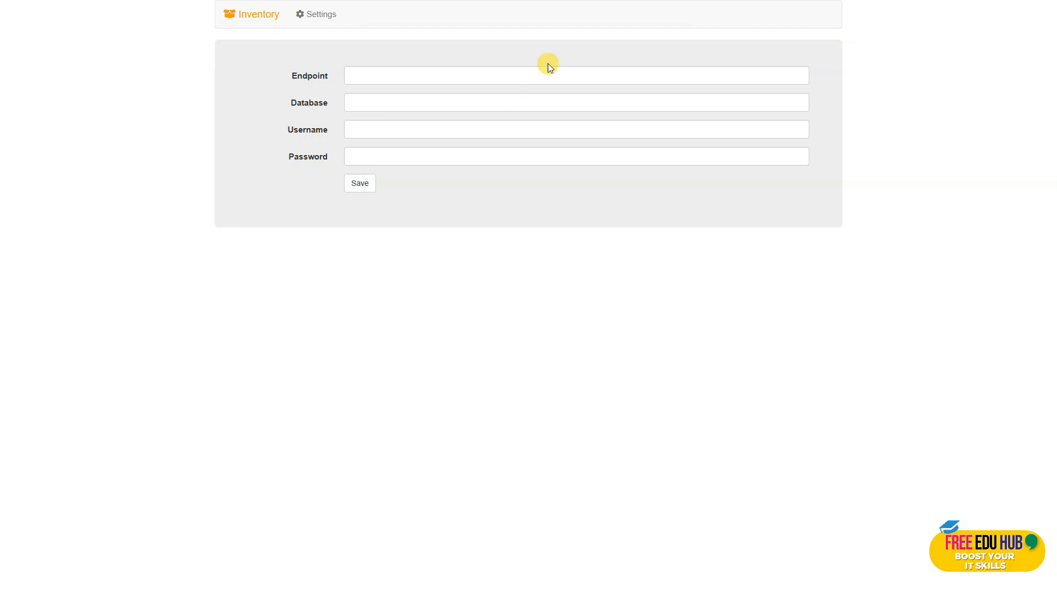
left_click(373, 75)
key("ctrl+v")
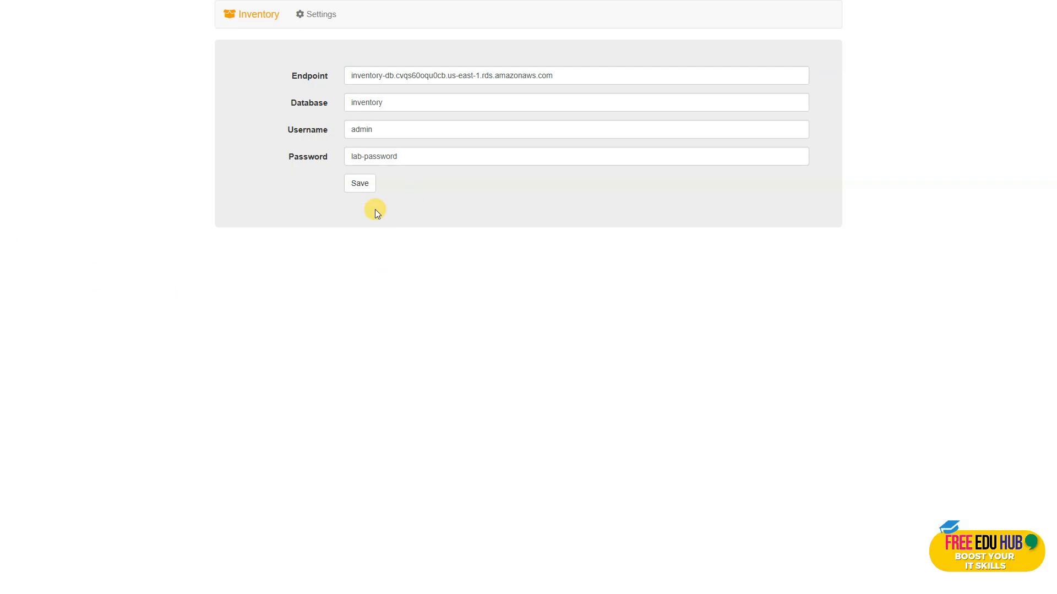
left_click(364, 184)
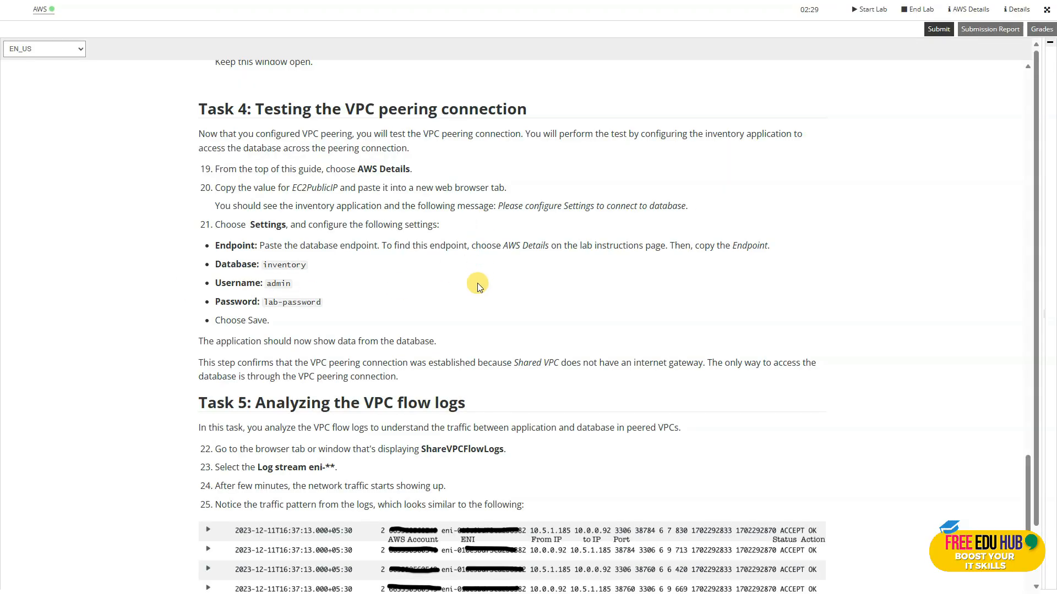
Read the lab's Task 5 instructions and open the eni log stream in Shared VPC's ShareVPCFlowLogs log group.
scroll(470, 329, "down", 1)
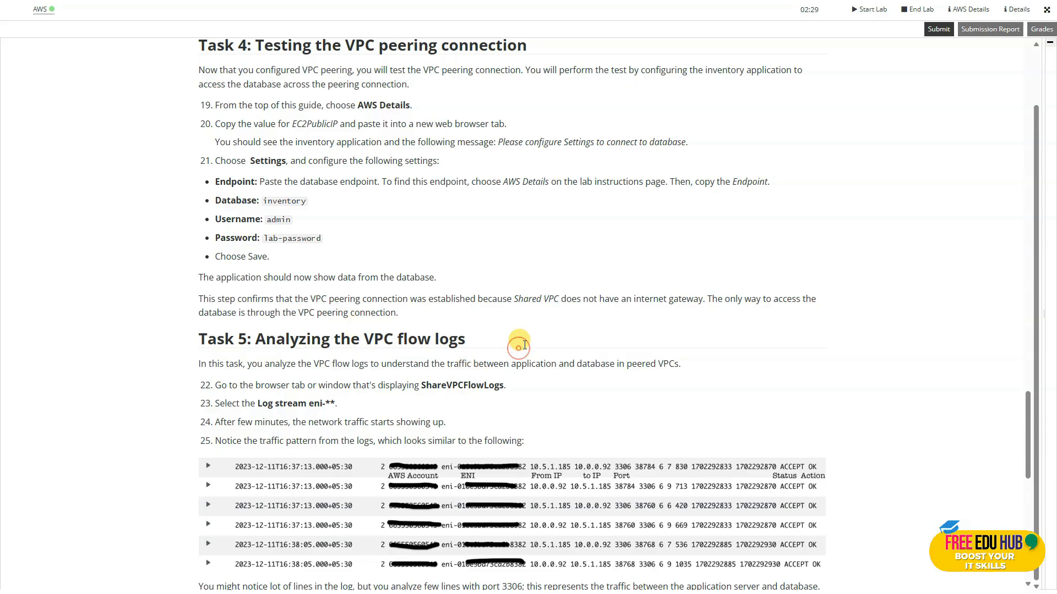
scroll(524, 345, "up", 1)
scroll(524, 345, "down", 1)
left_click_drag(1027, 412, 1019, 453)
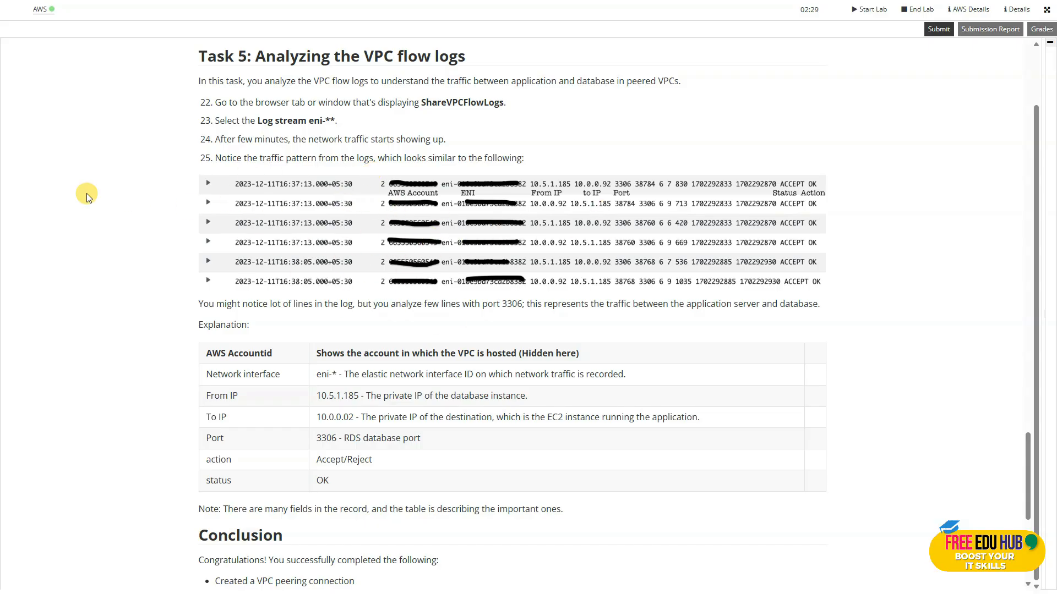
key("ctrl+Tab")
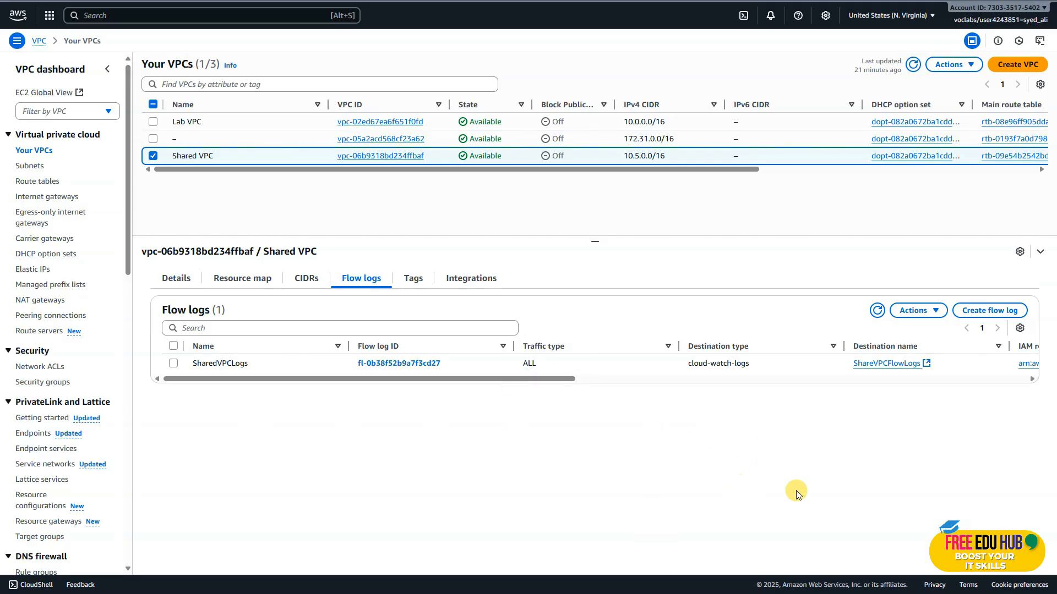
left_click(875, 365)
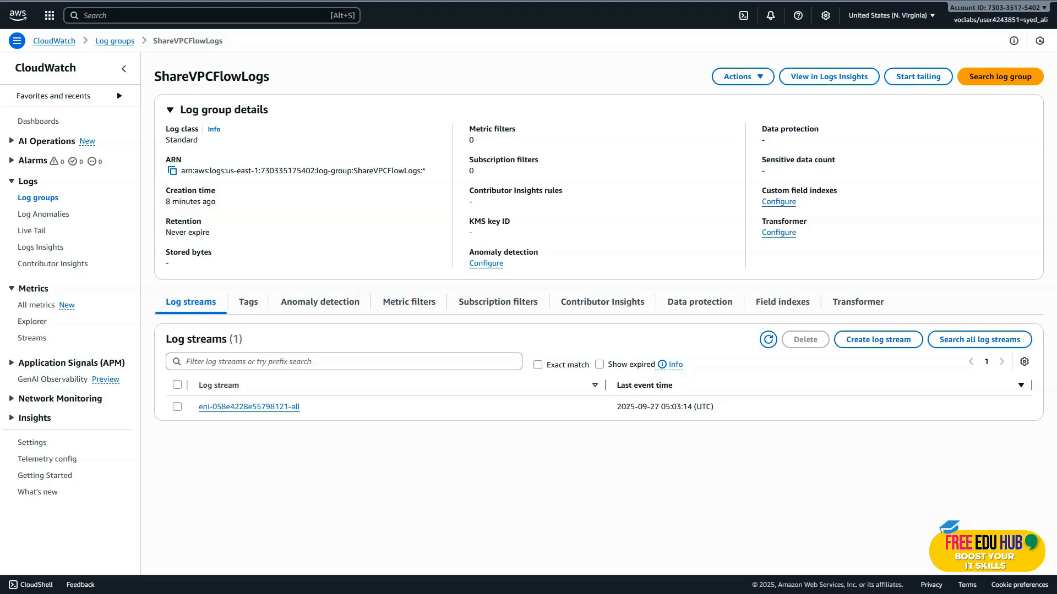
left_click(259, 406)
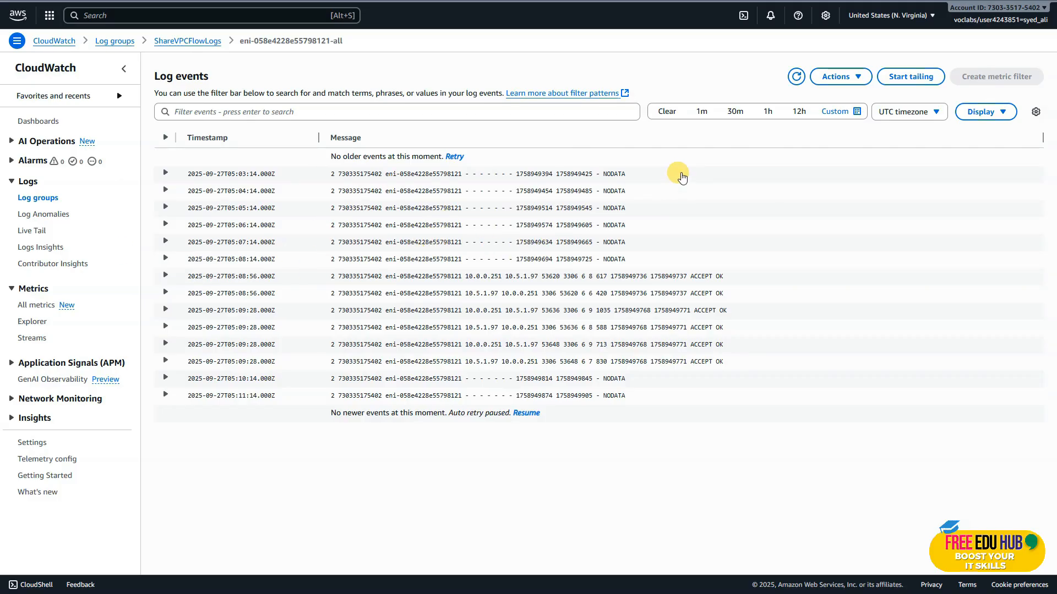
Expand and collapse the first three log events in turn to inspect their records.
left_click(165, 174)
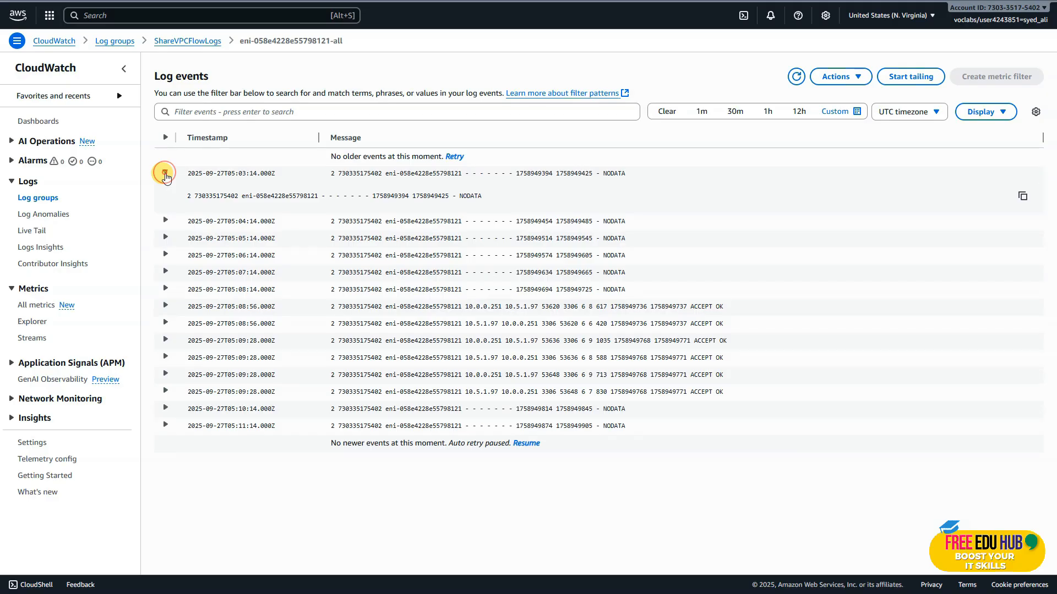
left_click(165, 174)
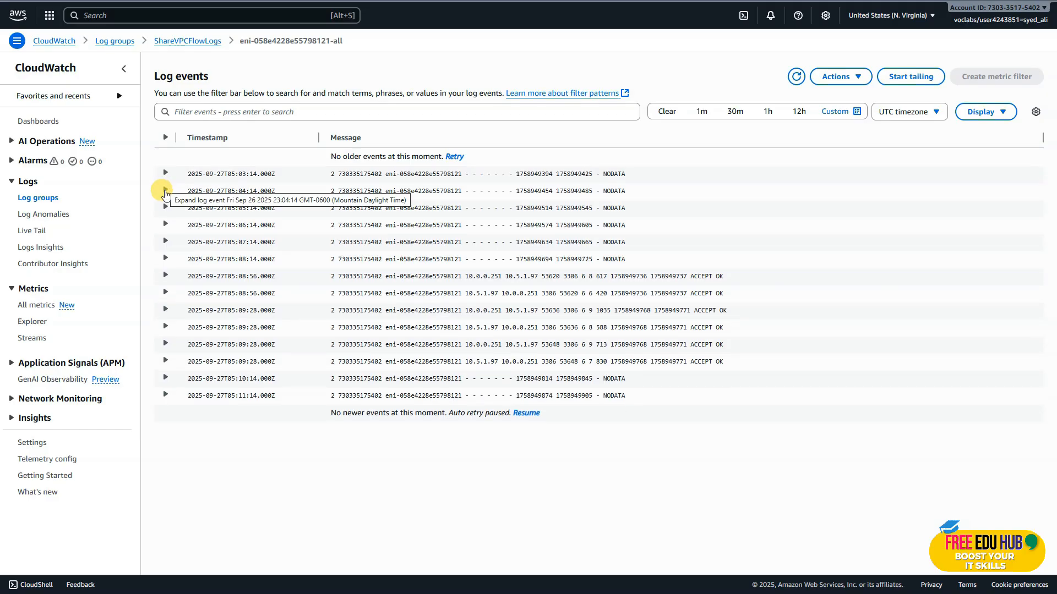
left_click(165, 191)
left_click(165, 192)
left_click(165, 208)
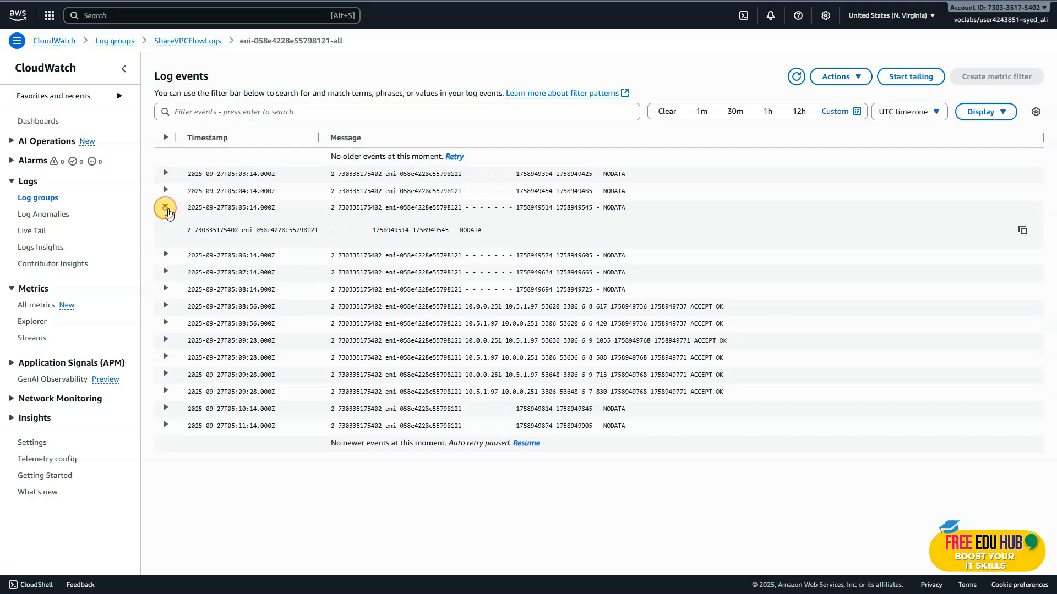
left_click(167, 207)
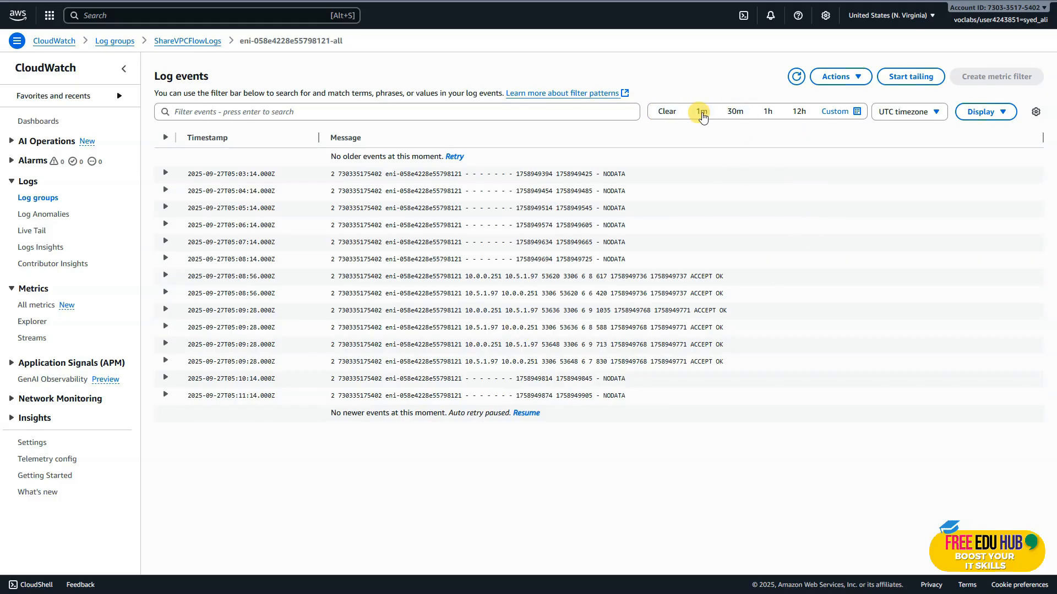
Try the 1m and 30m time ranges, settle on 1h, and filter the log events by 3306.
left_click(701, 113)
left_click(733, 112)
left_click(768, 113)
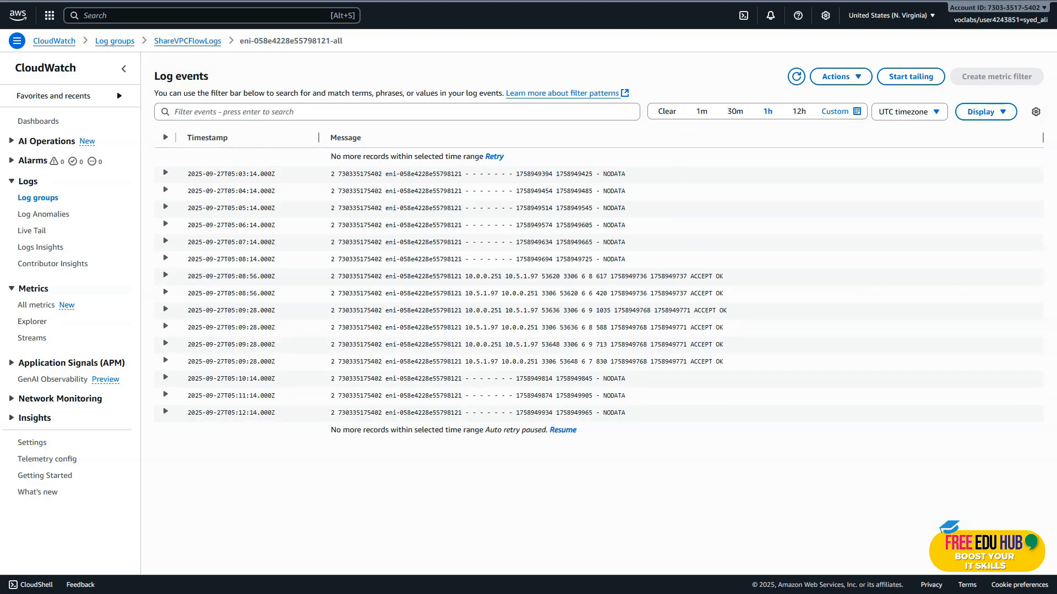
left_click(219, 114)
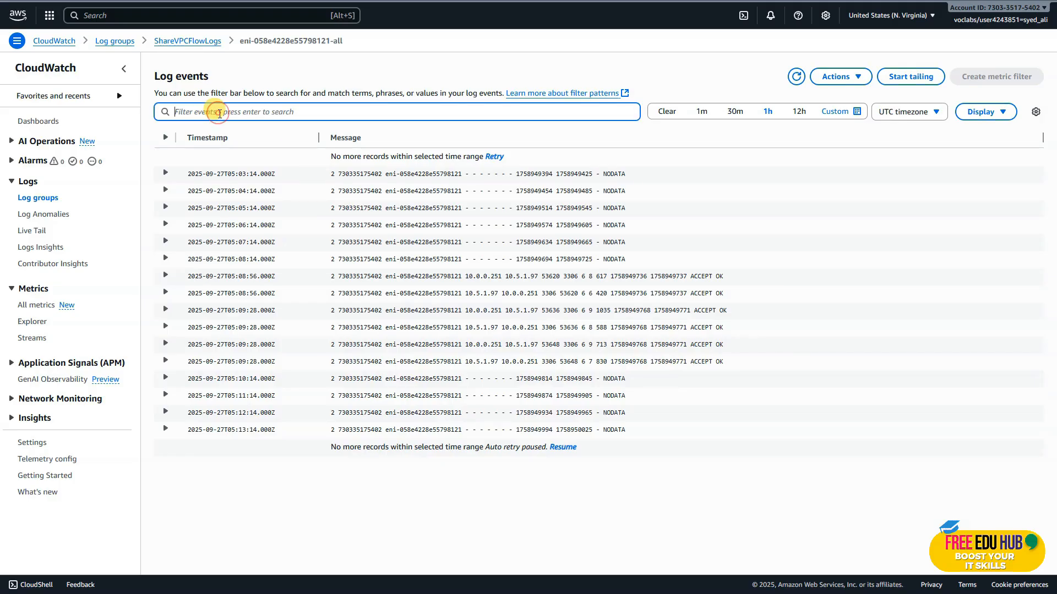
type("3306")
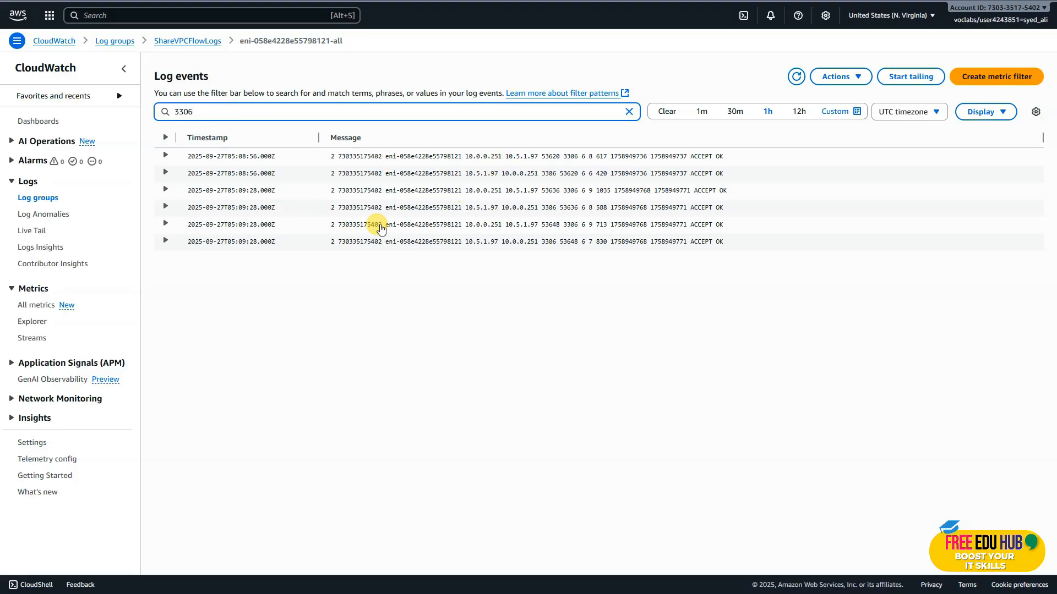
Expand the first five filtered log events to examine the port 3306 traffic between application and database.
left_click(165, 155)
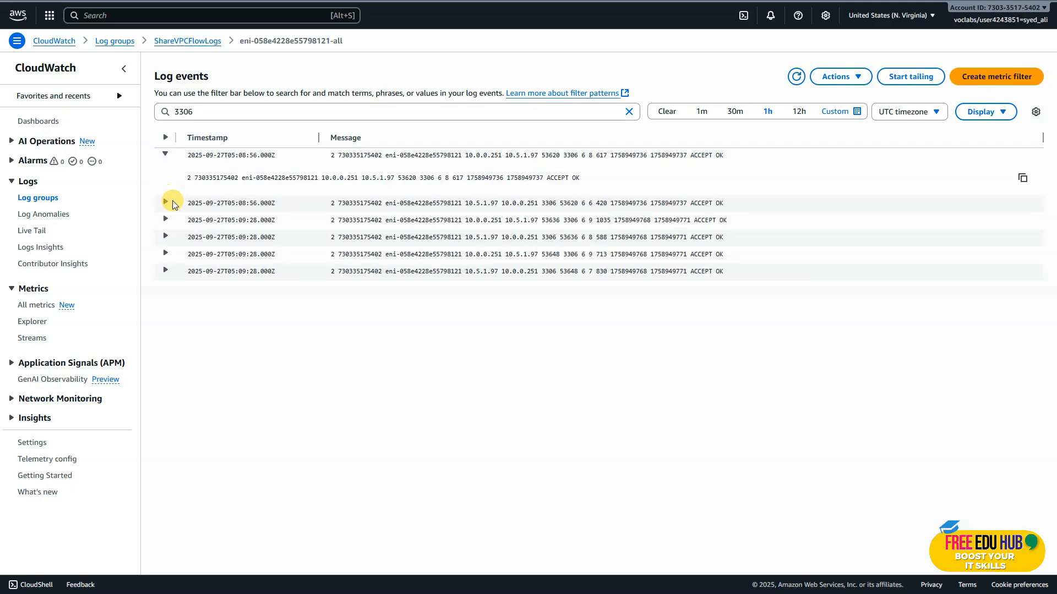
left_click(165, 203)
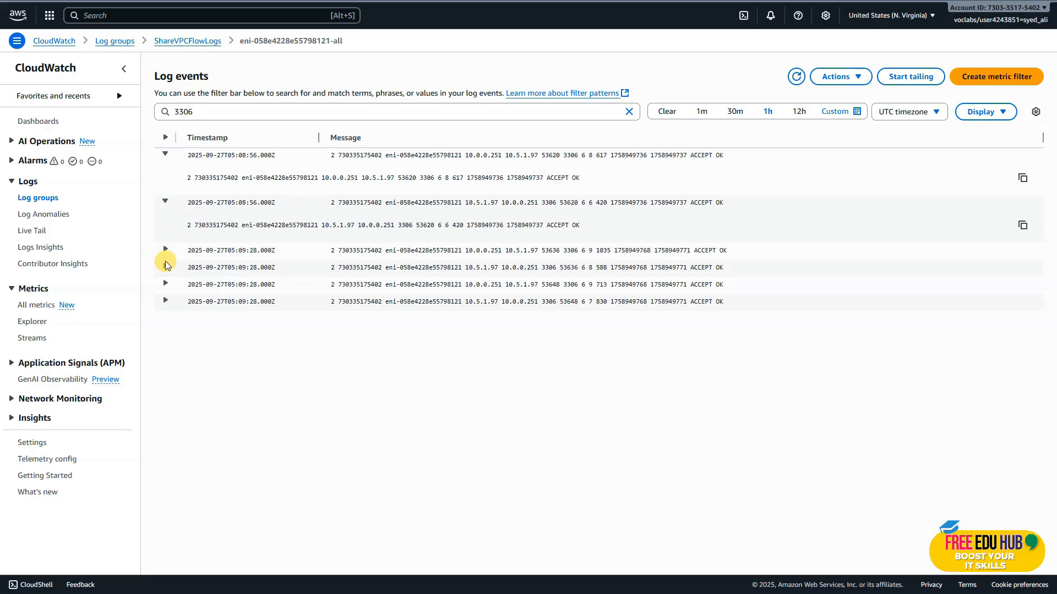
left_click(165, 250)
left_click(165, 298)
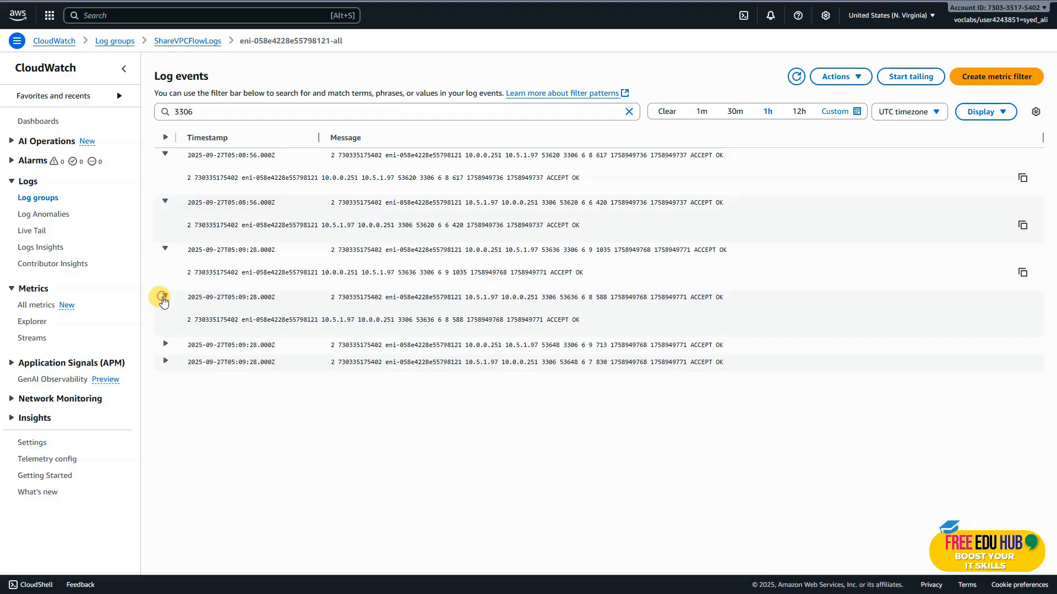
left_click(165, 344)
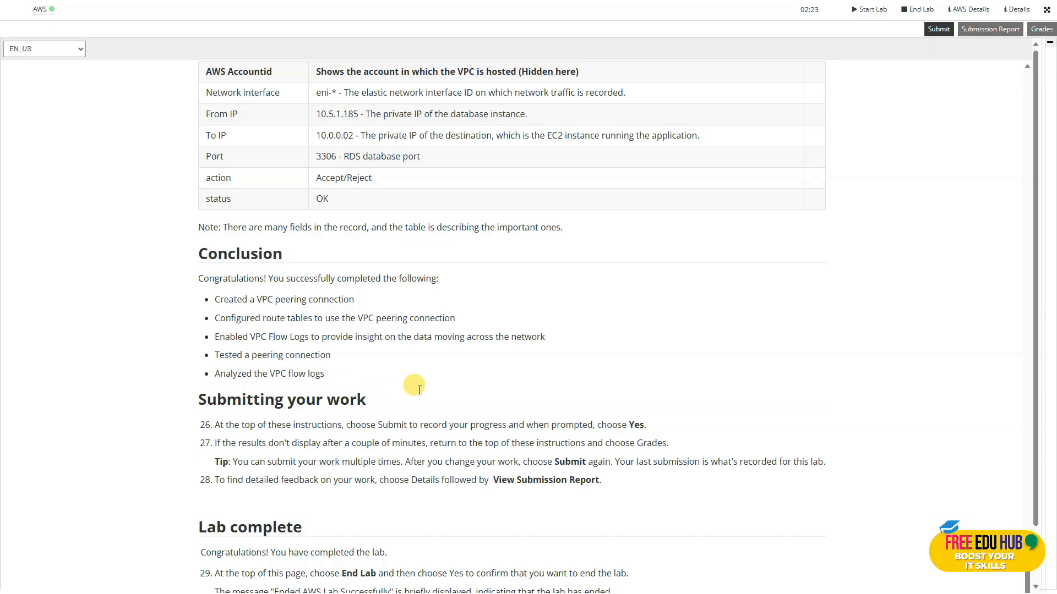
Return to the lab instructions, submit the lab work for grading and confirm the submission.
scroll(491, 382, "up", 15)
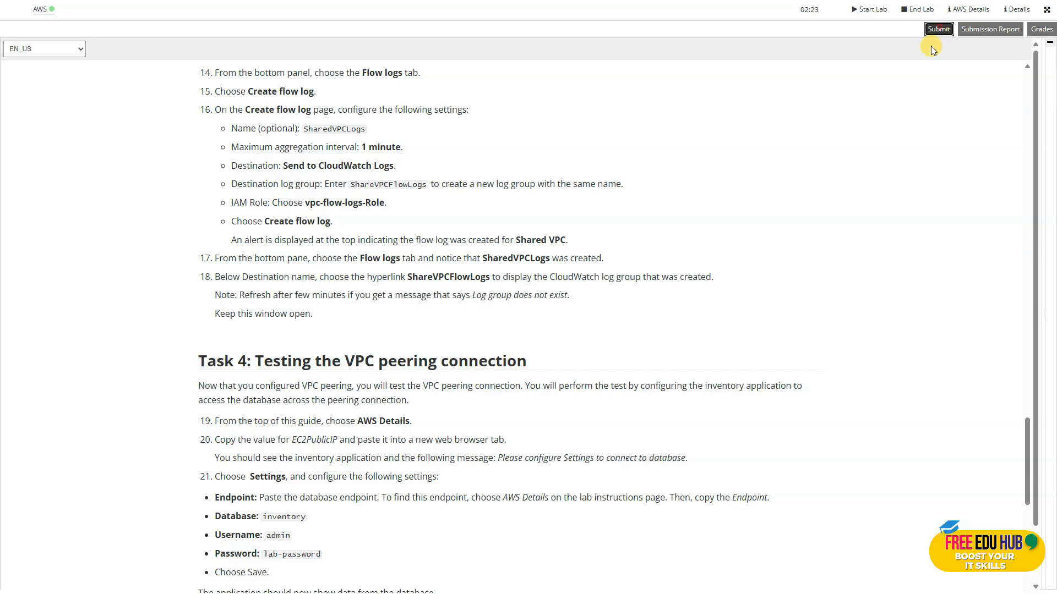
left_click(938, 29)
left_click(863, 105)
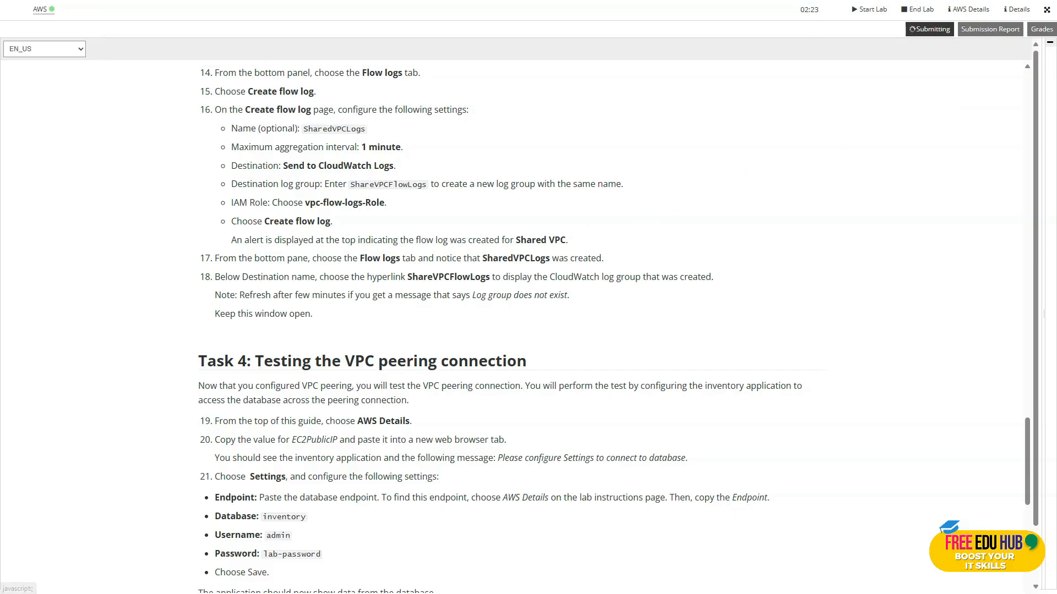